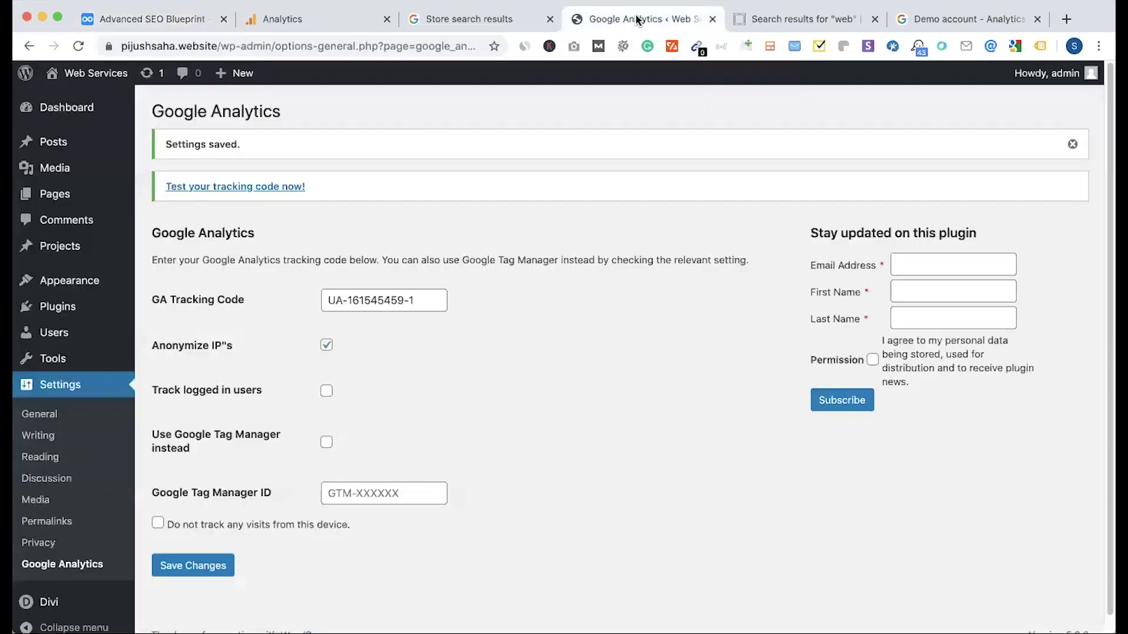
- Review the WordPress Google Analytics plugin settings and the 'web' site search results, then close the search bar
click(641, 19)
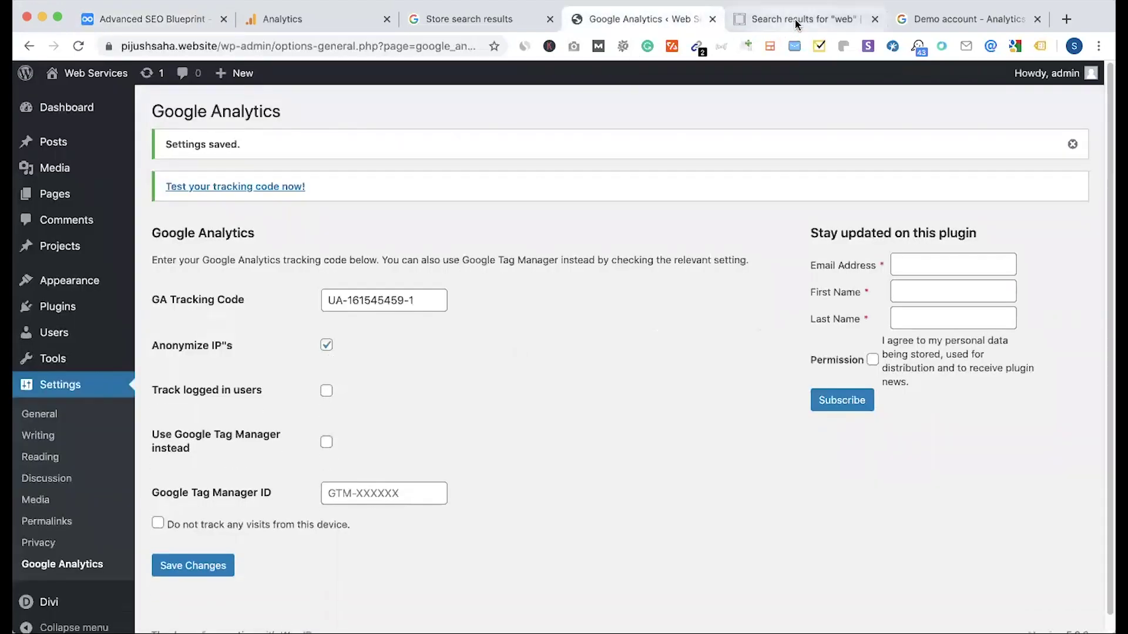
click(796, 19)
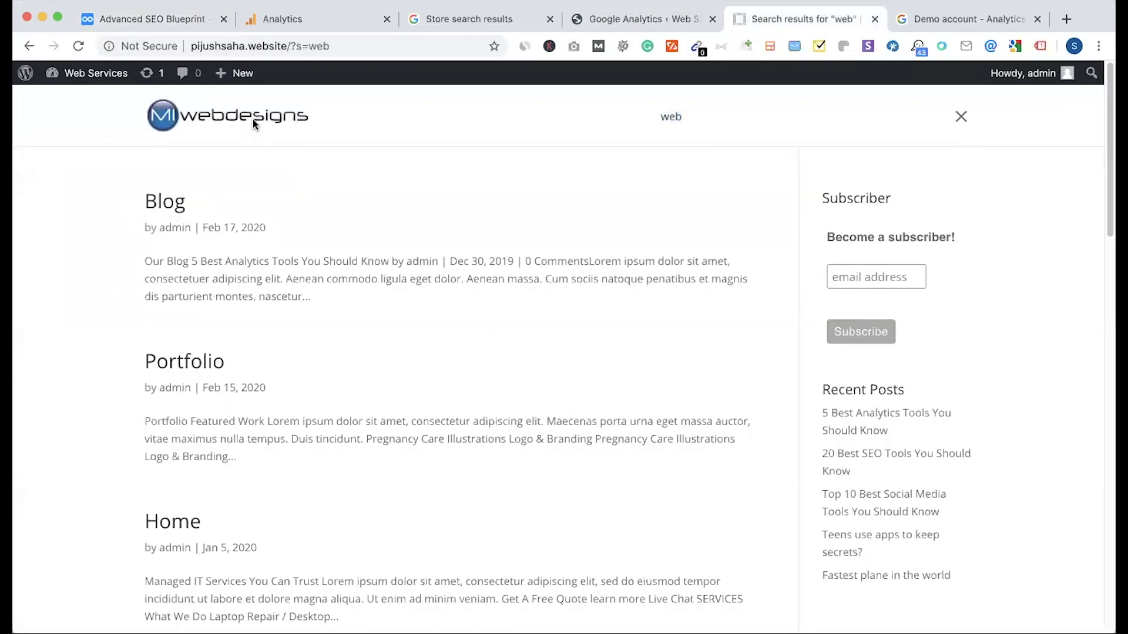
click(960, 117)
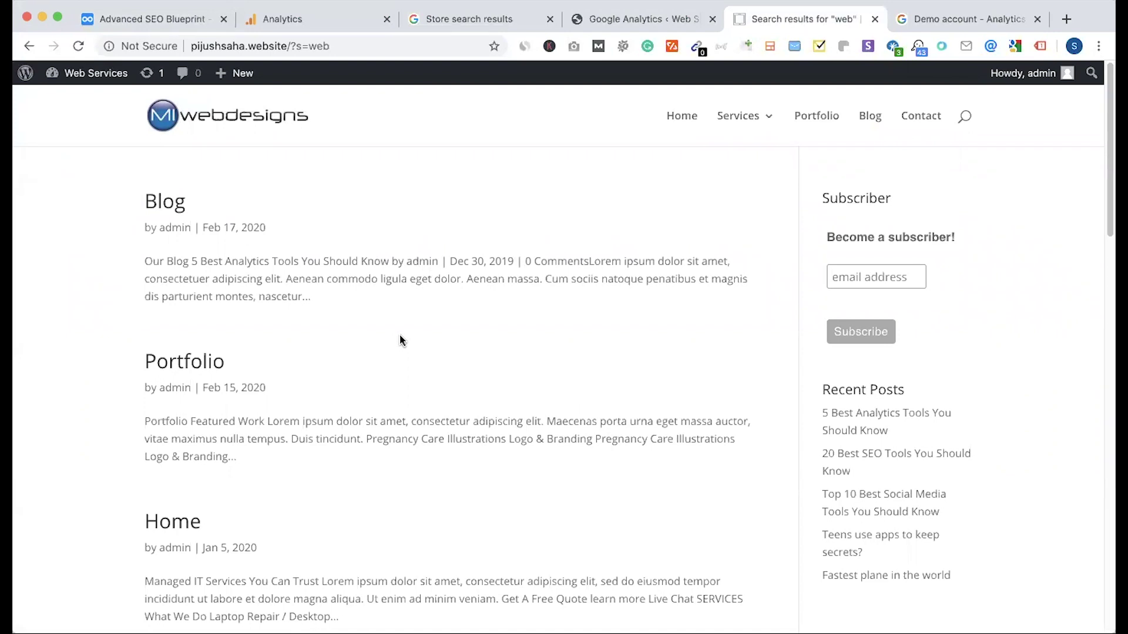
- Back in the Advanced SEO Blueprint outline, expand the Exclude Your IP Address notes
scroll(408, 464, down, 20)
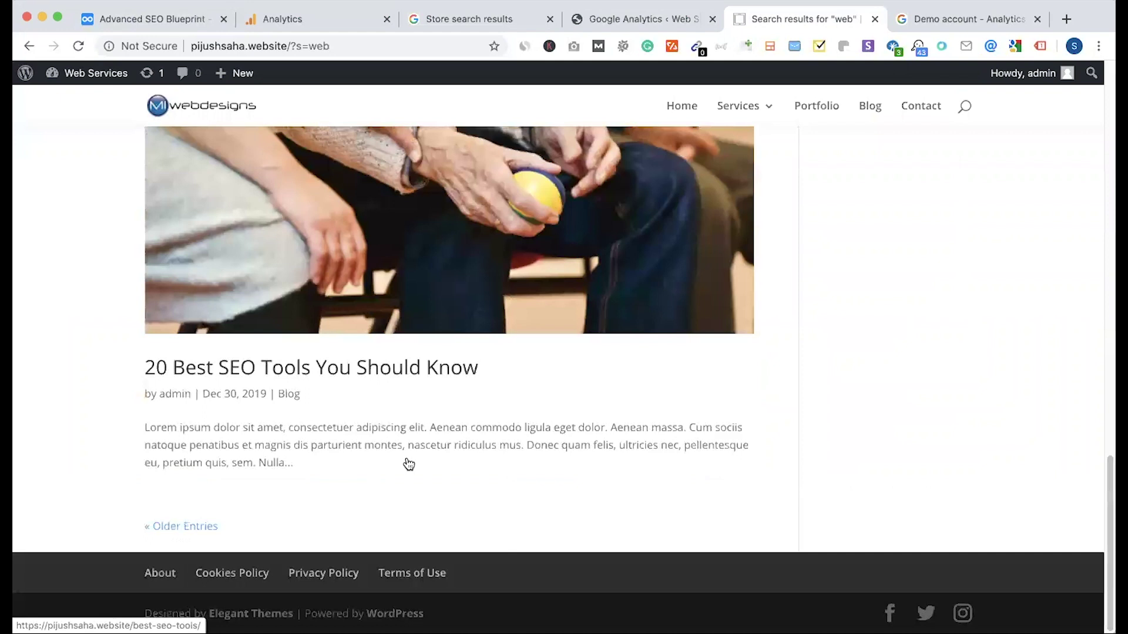
scroll(408, 464, up, 20)
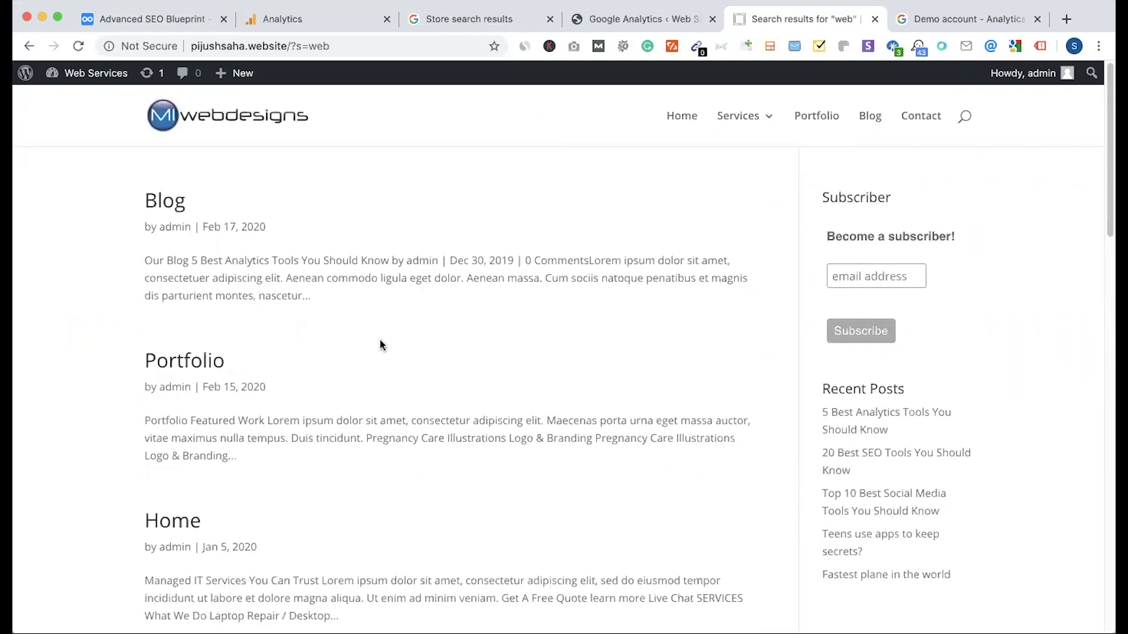
click(188, 24)
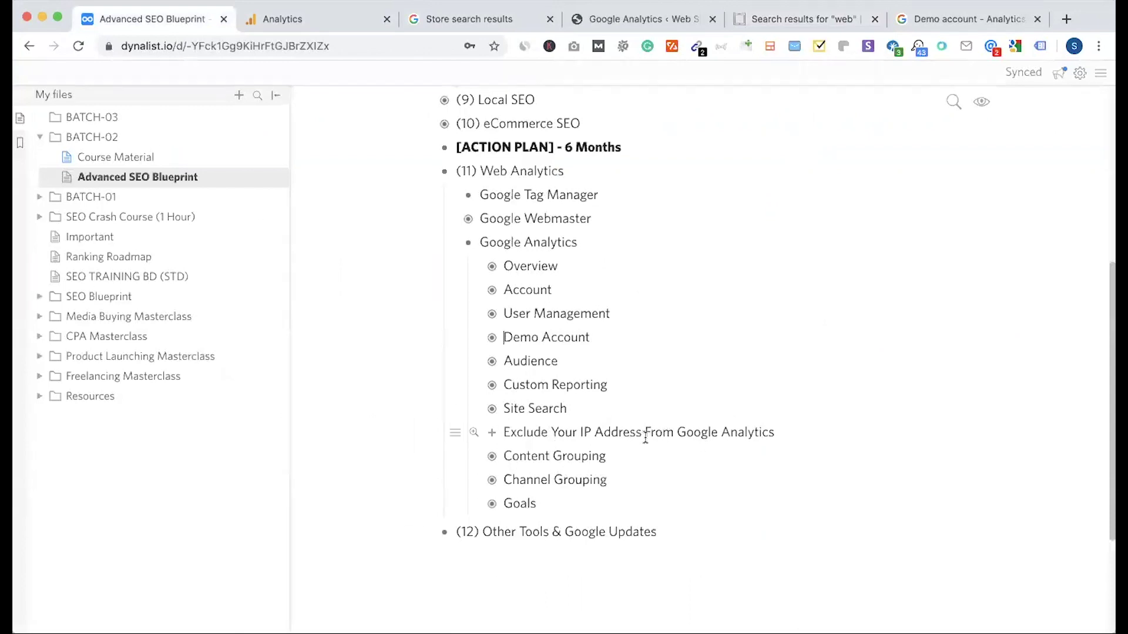
click(492, 432)
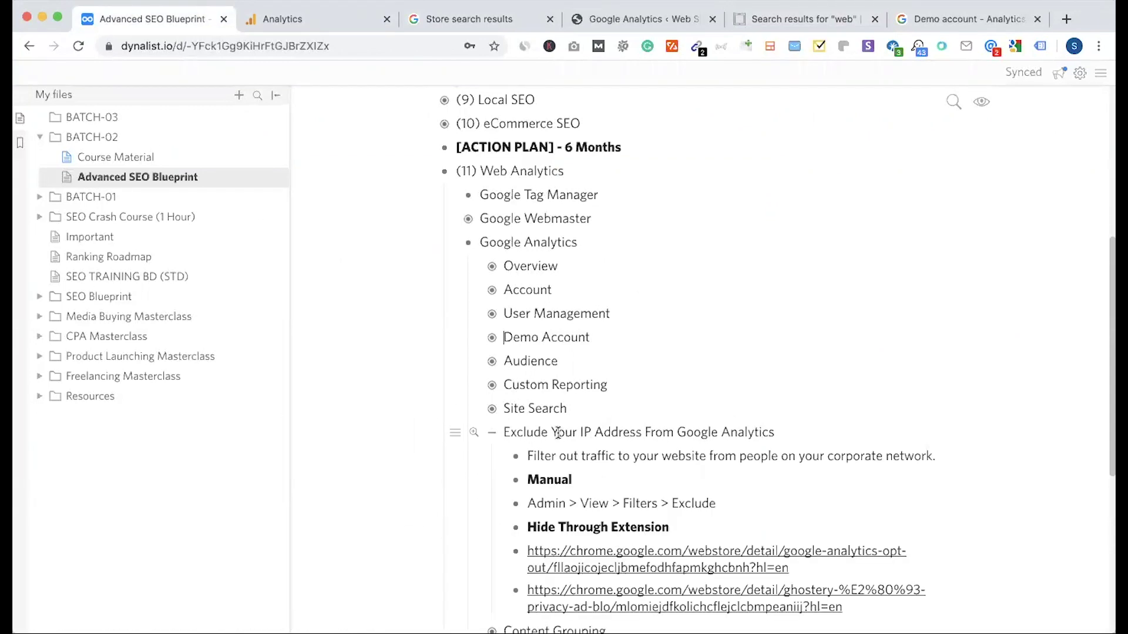
scroll(556, 433, down, 1)
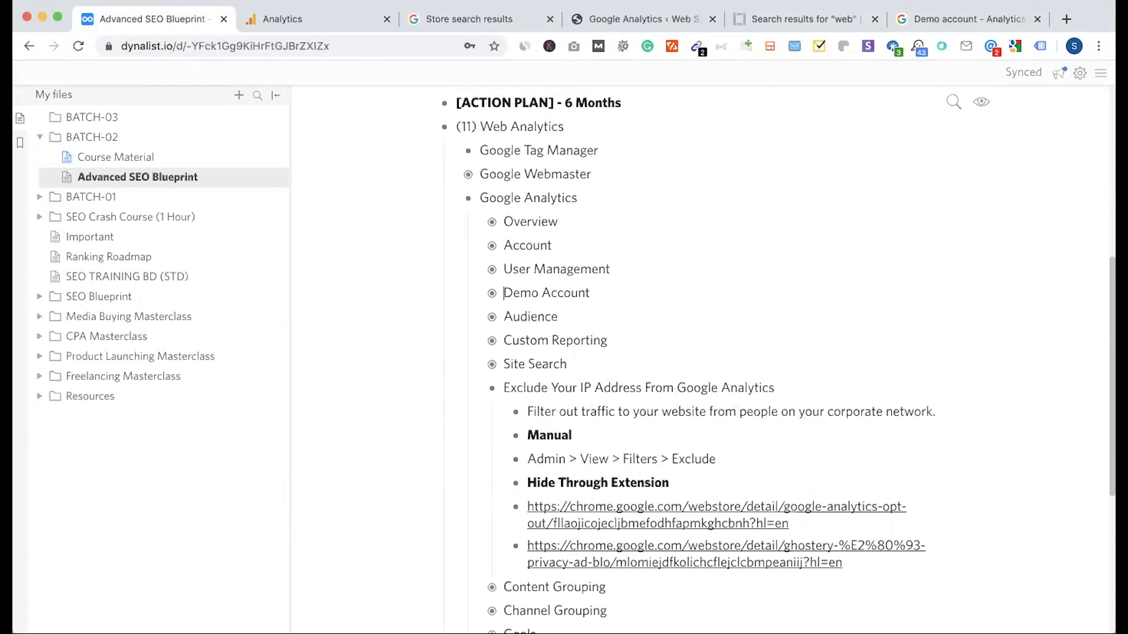
click(1064, 22)
text(wh)
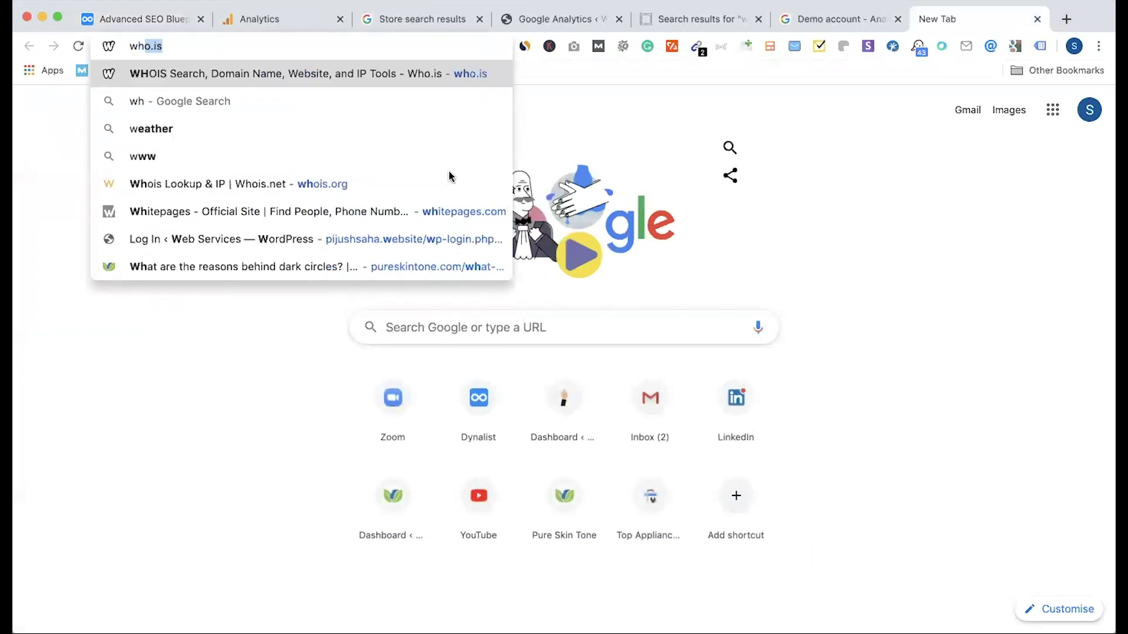
text(at is my ip address)
key(Return)
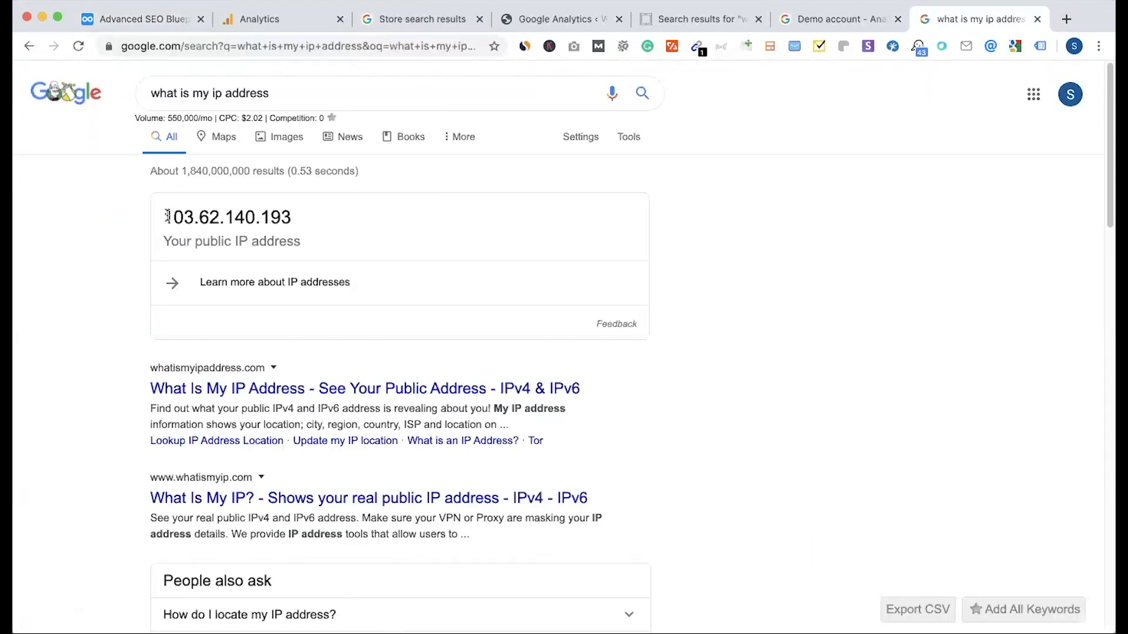
drag(167, 216, 298, 219)
key(super+c)
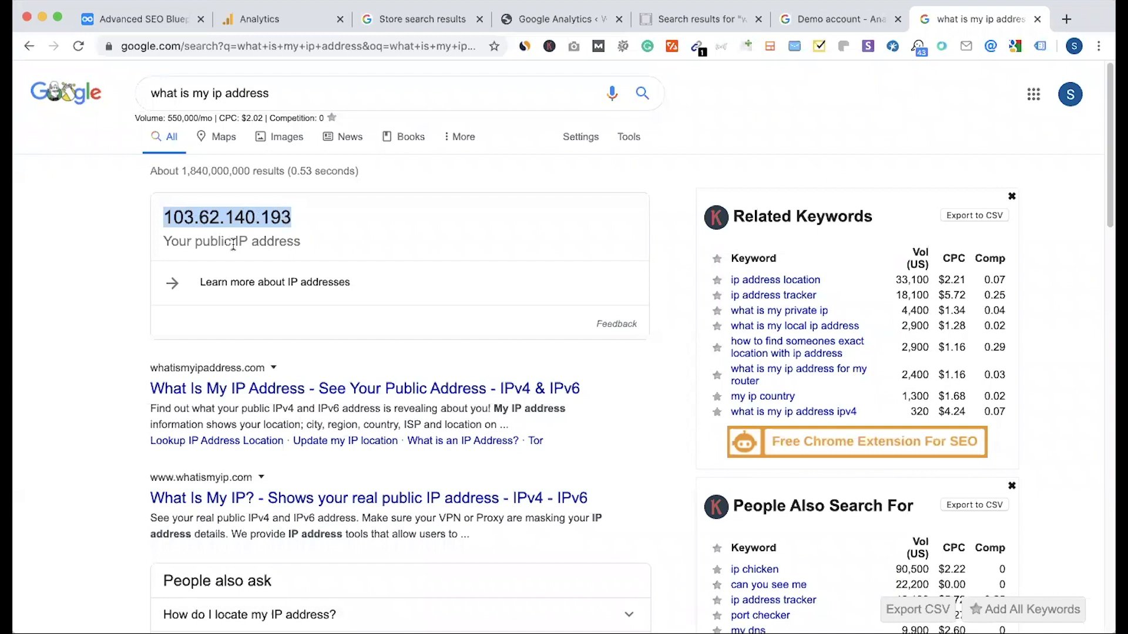
click(269, 22)
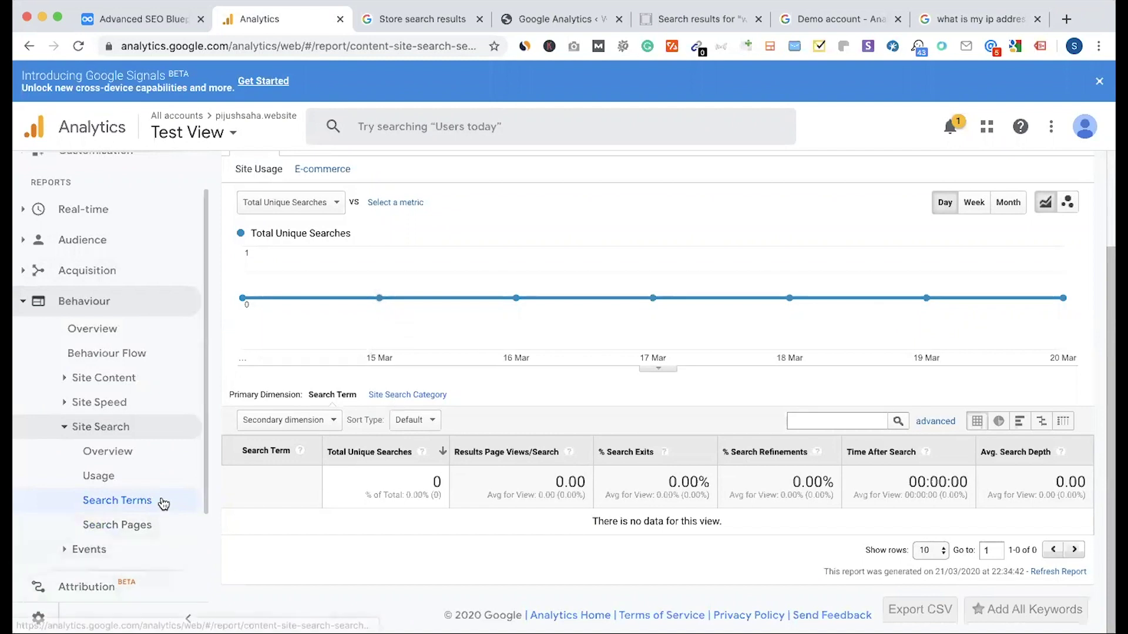
- Go to Admin, open the Test View's empty Filters list, and start a new filter
scroll(136, 523, down, 2)
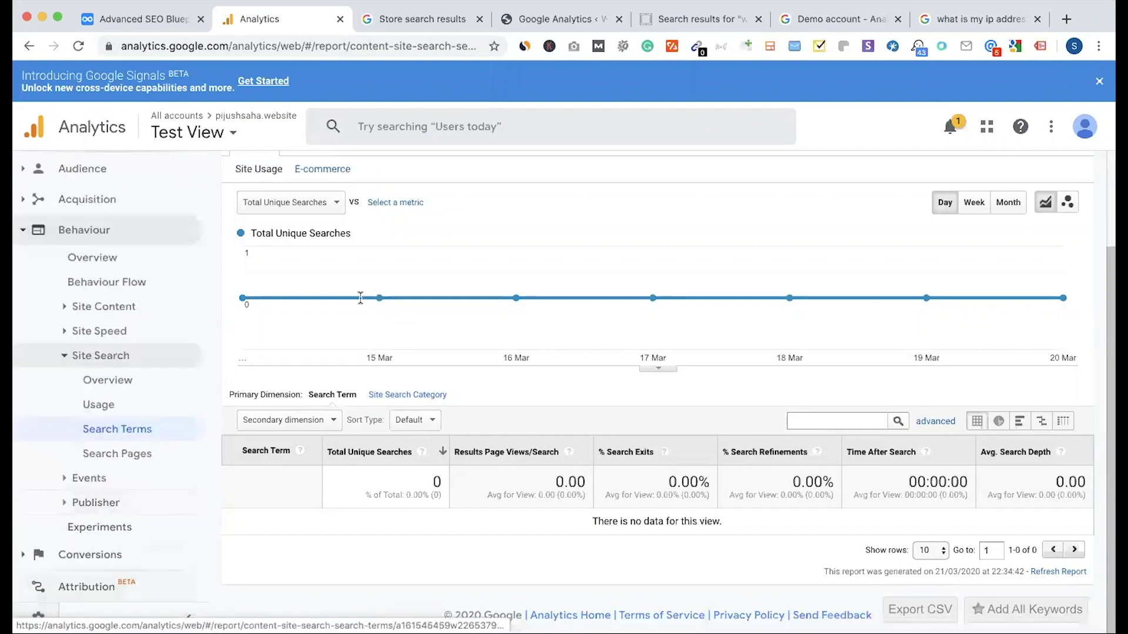
click(38, 618)
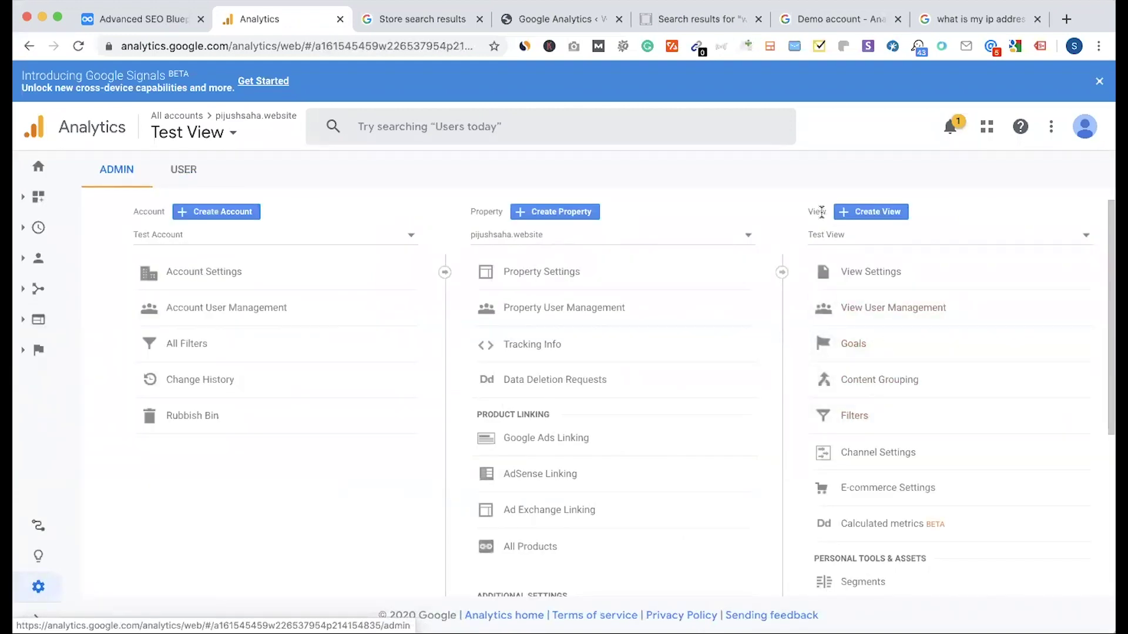
click(854, 414)
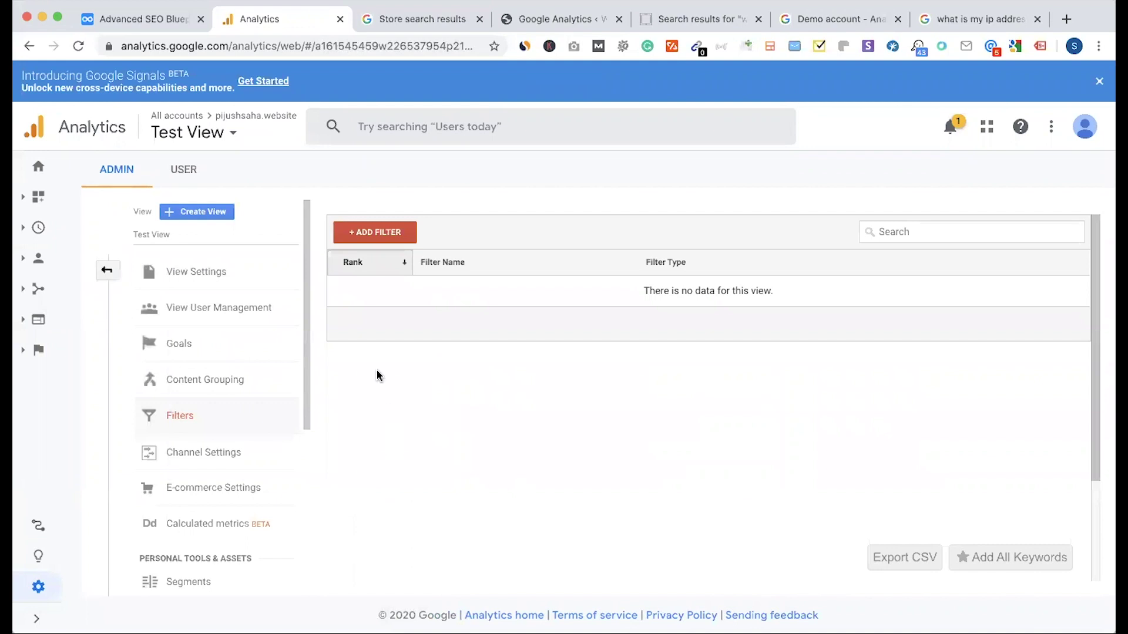
click(379, 240)
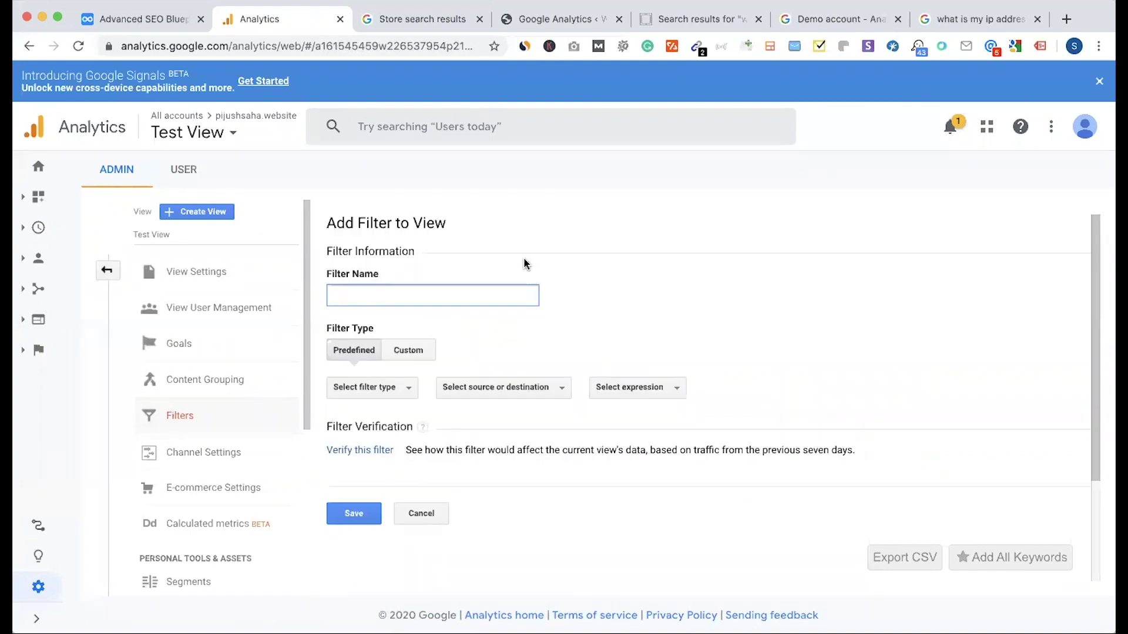
- Name the filter 'Exclude my IP' and make it exclude traffic from IP addresses equal to a value
text(Exclude my IP)
click(382, 387)
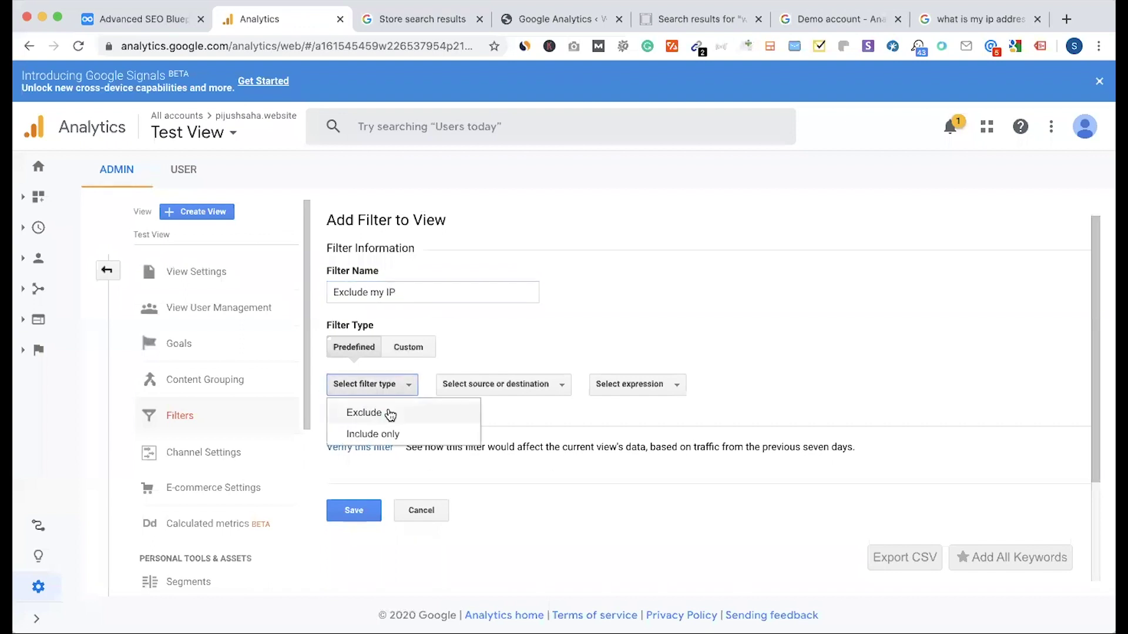
click(388, 415)
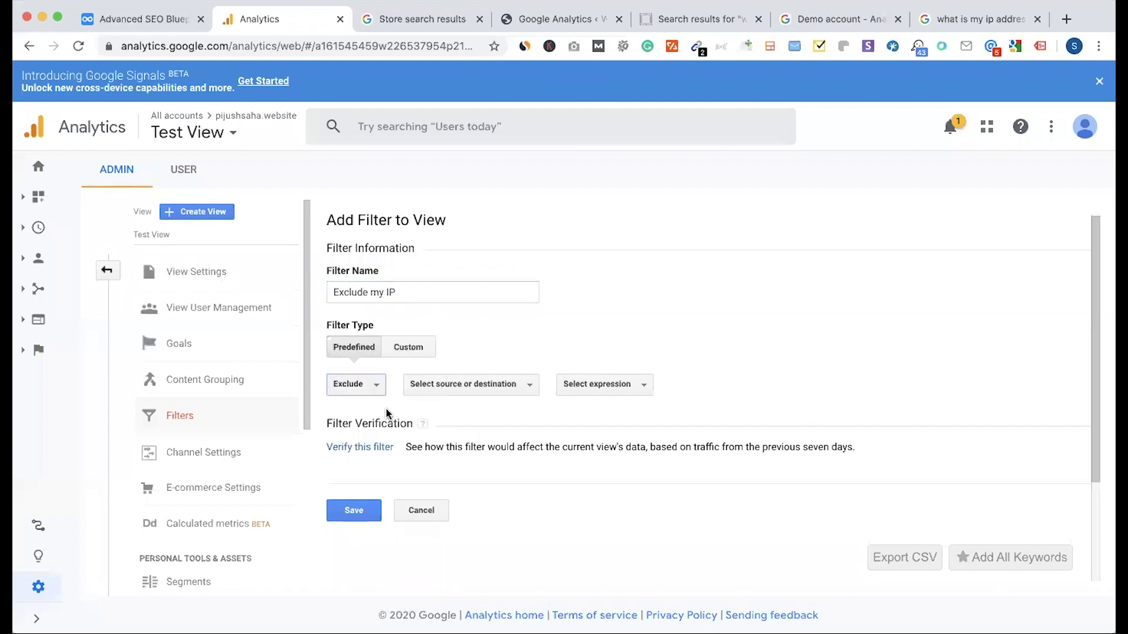
click(485, 389)
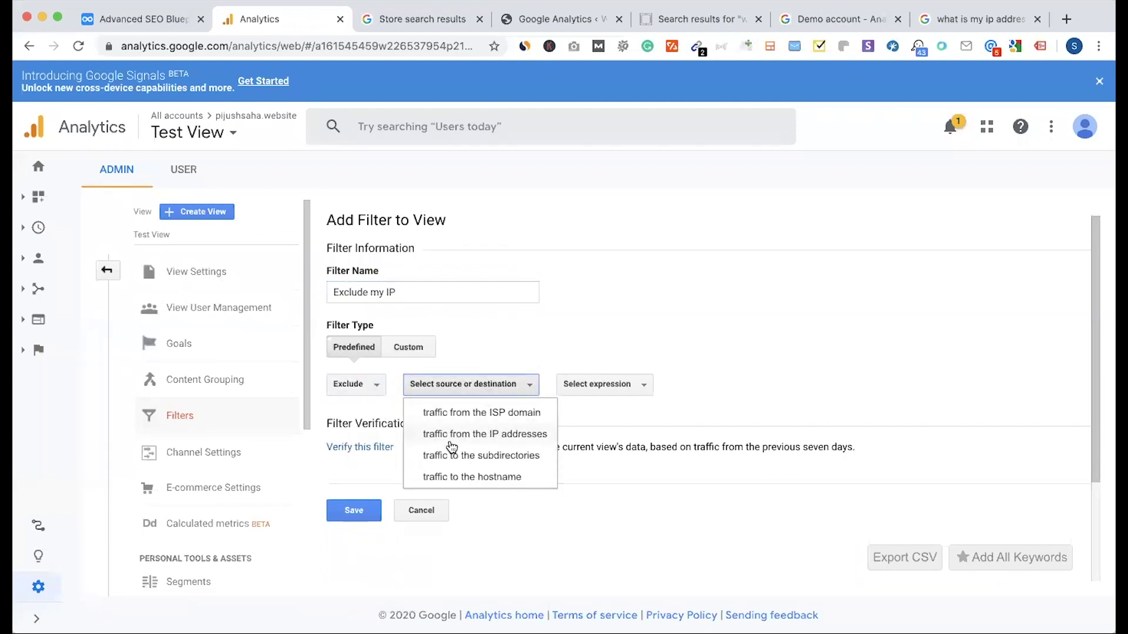
click(504, 436)
click(603, 392)
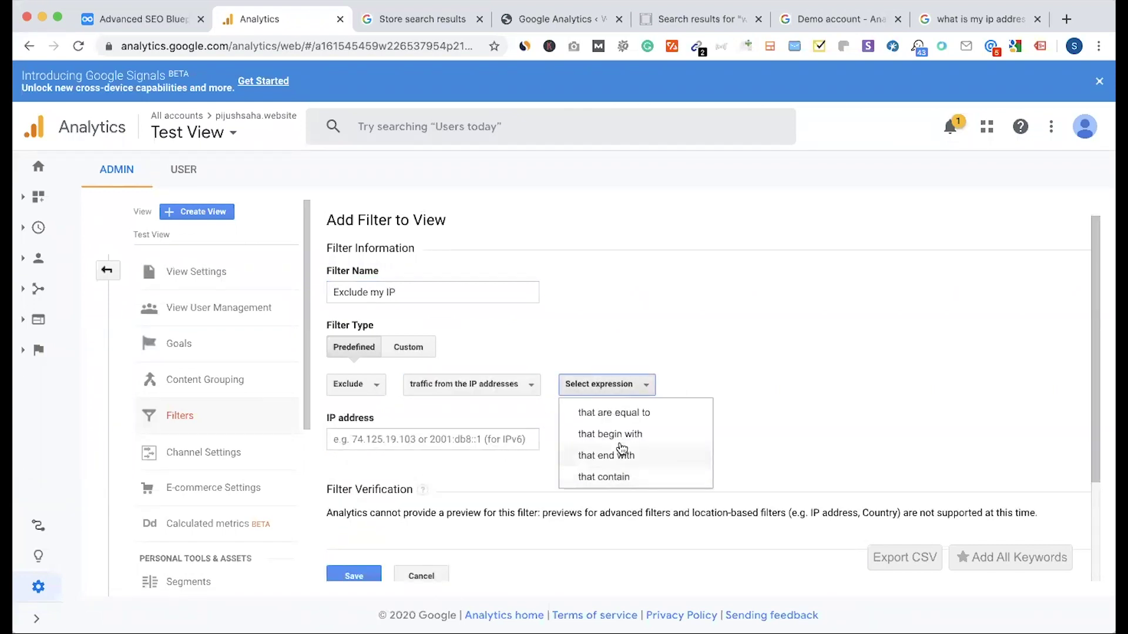
click(616, 414)
- Paste the public IP 103.62.140.193 into the address field and save the filter
click(969, 19)
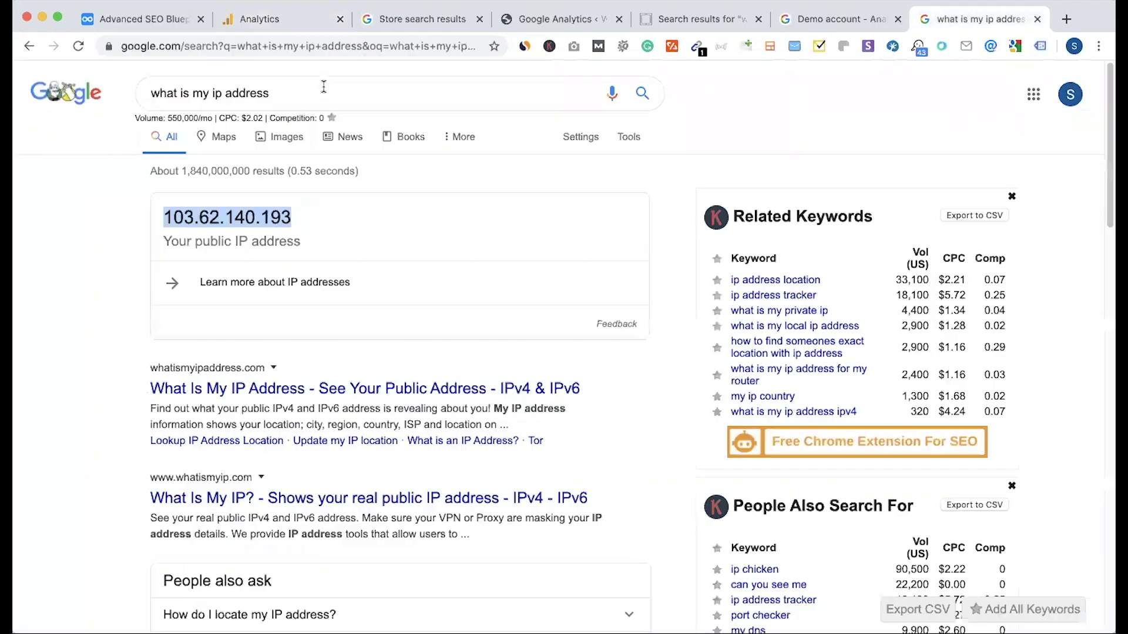
click(302, 21)
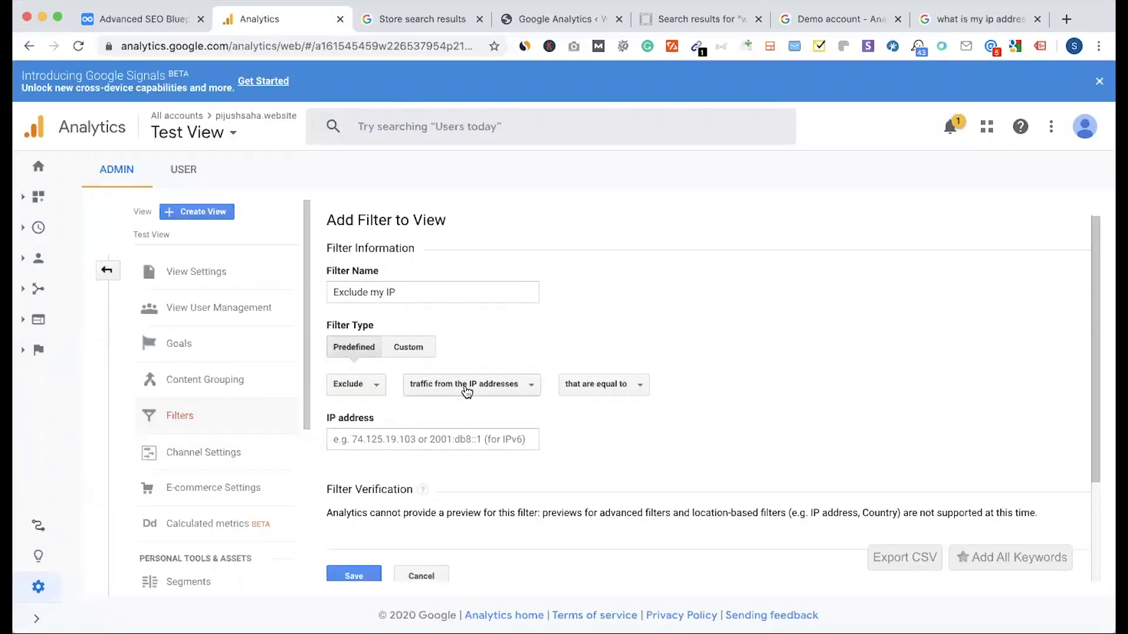
click(421, 439)
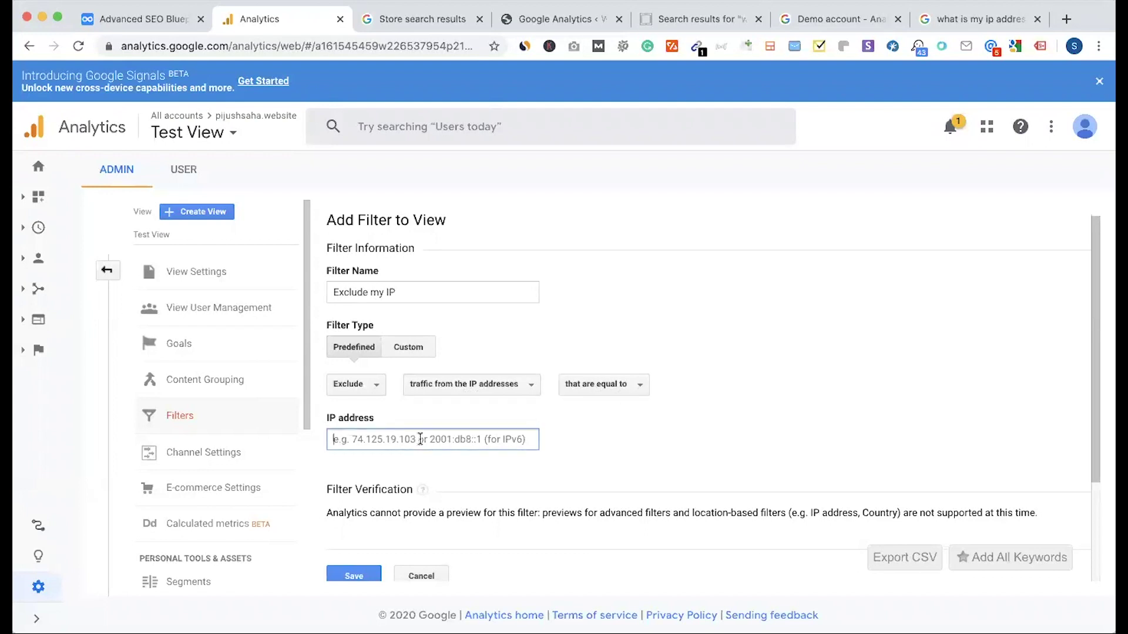
key(super+v)
click(621, 445)
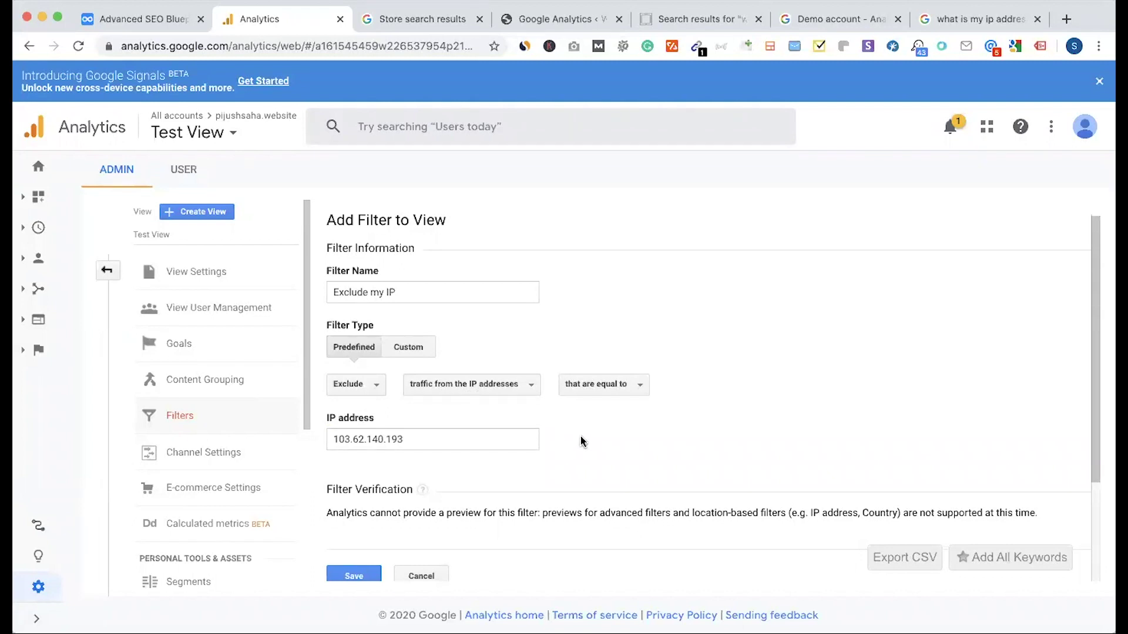
key(super+9)
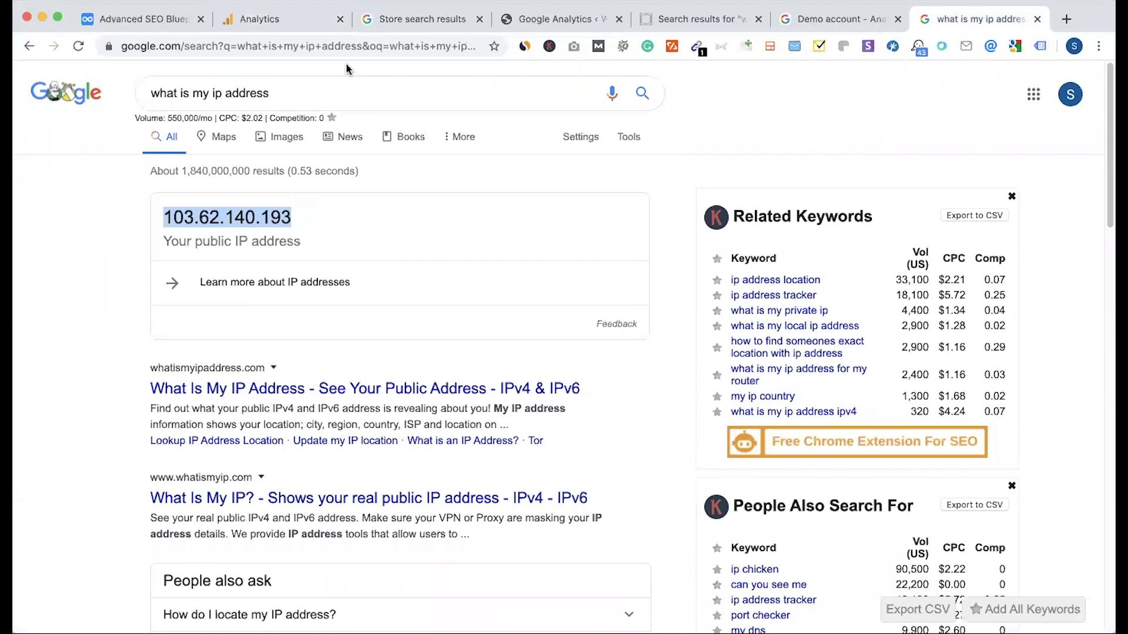
click(300, 30)
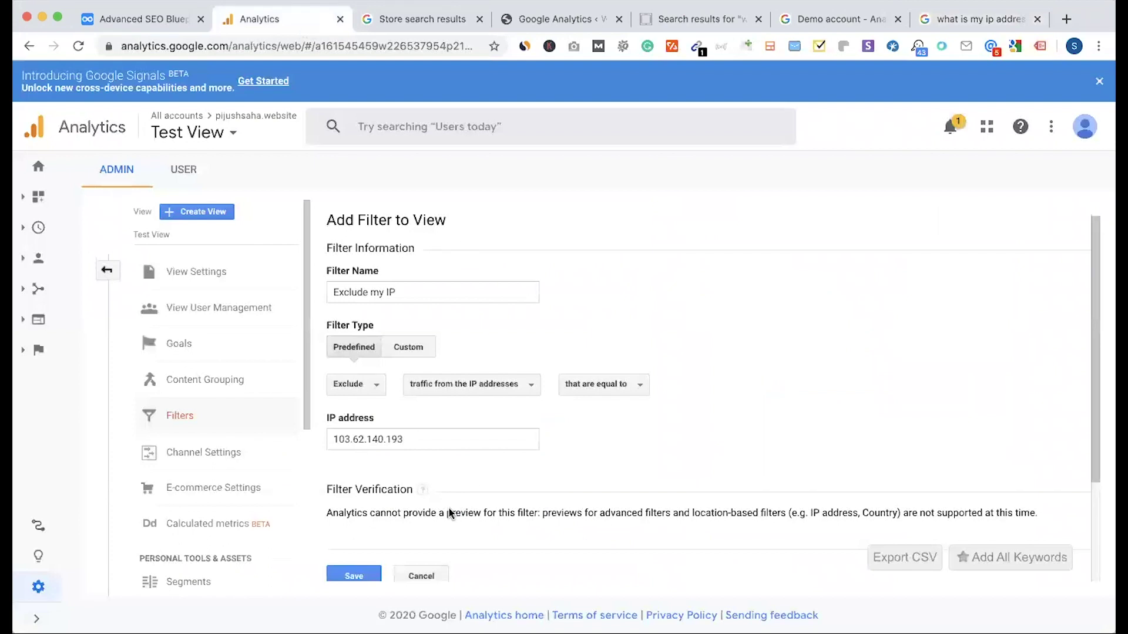
scroll(448, 470, down, 1)
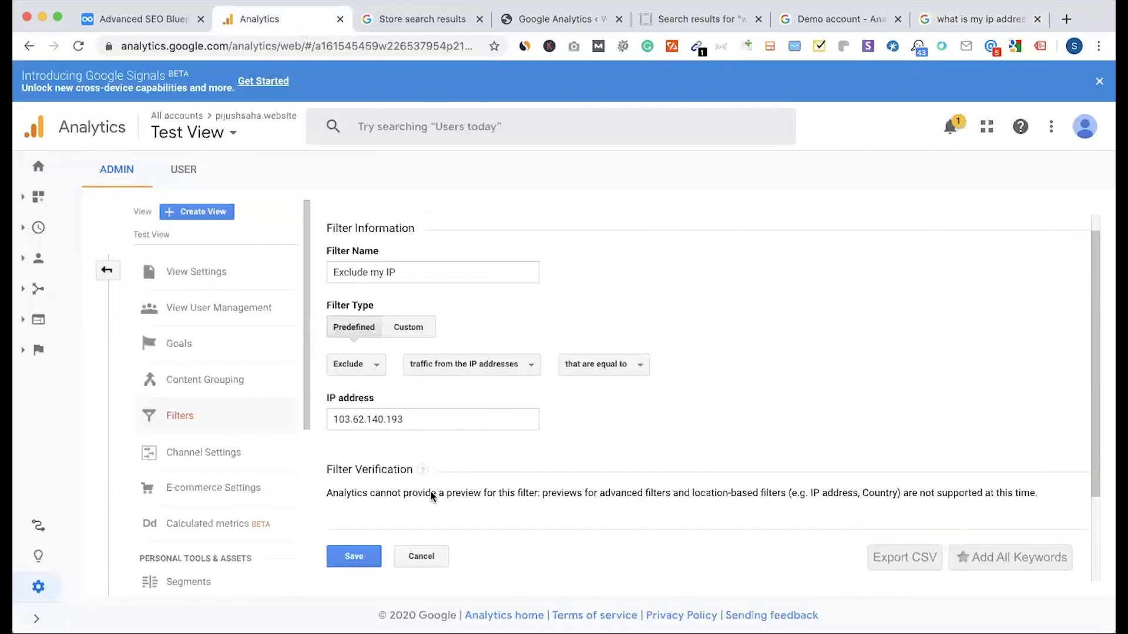
click(353, 561)
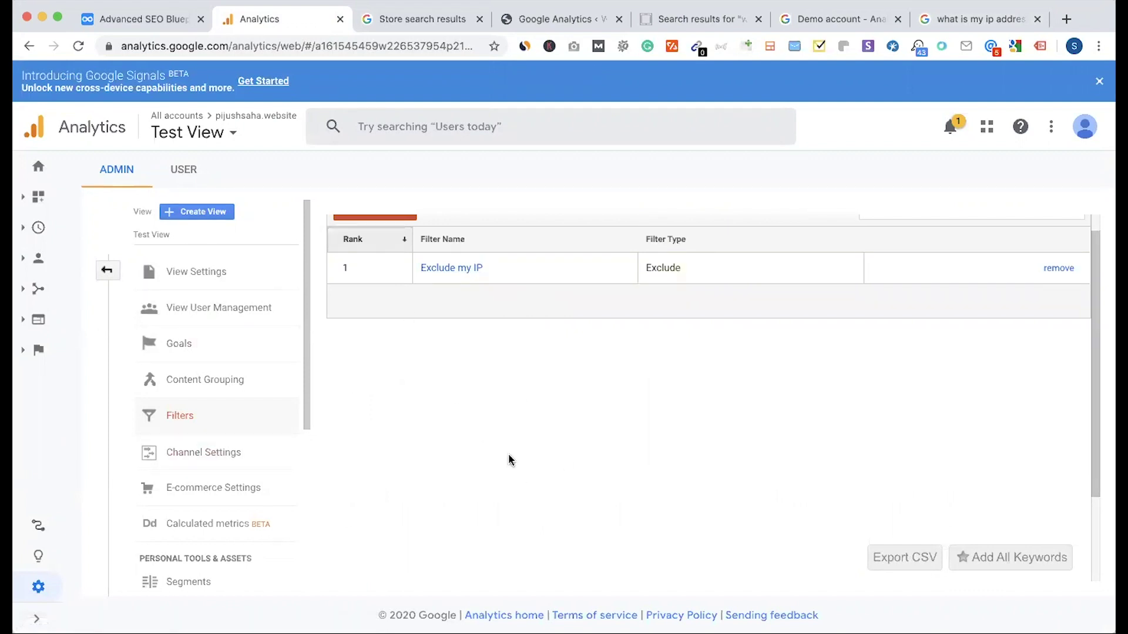
- Return to the Admin overview, glance at the WordPress and site tabs, then switch to the Dynalist notes
click(106, 269)
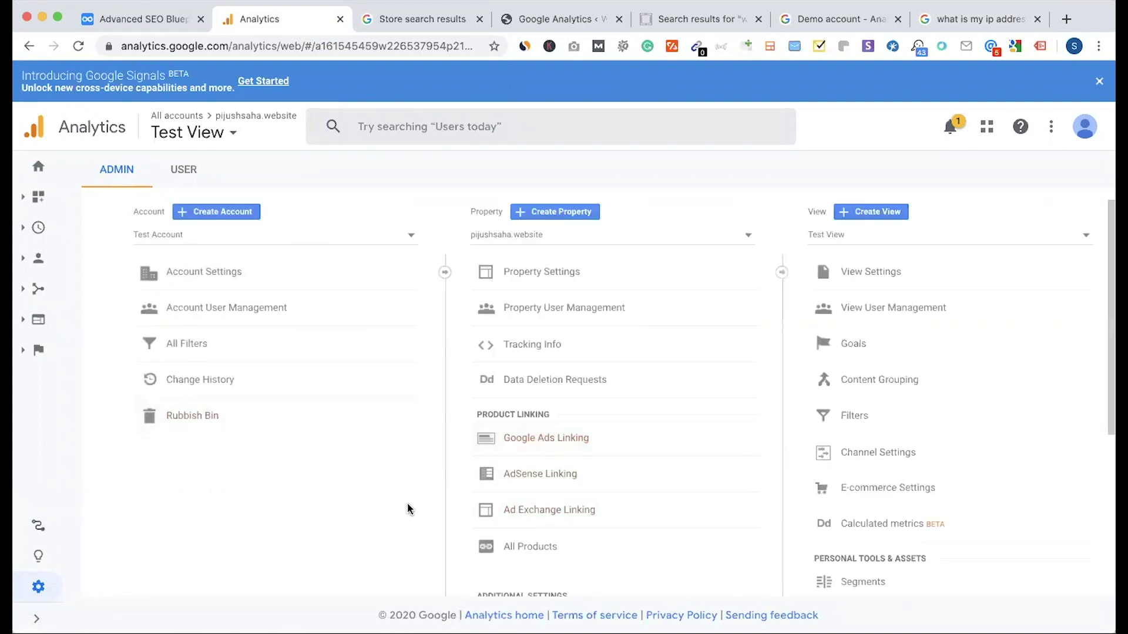
click(590, 21)
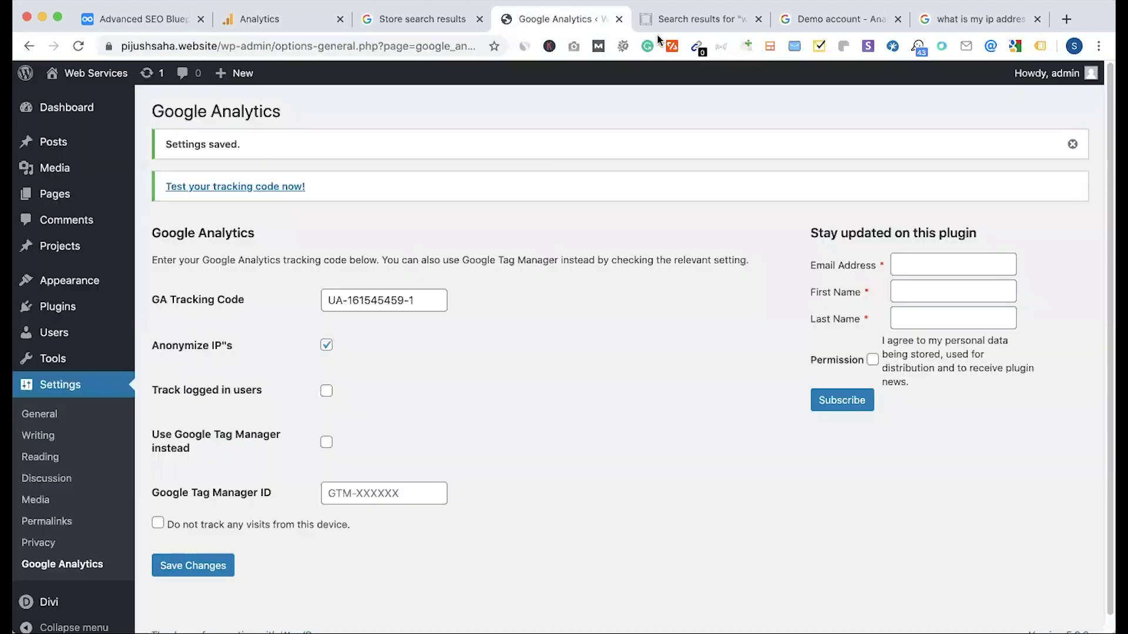
click(674, 20)
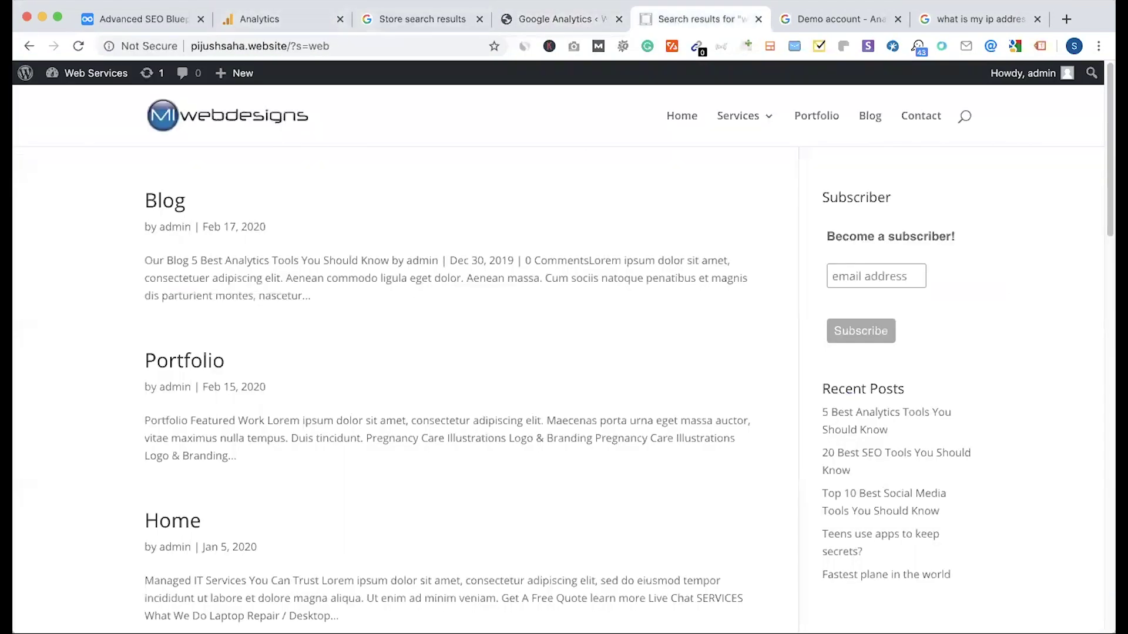
click(276, 21)
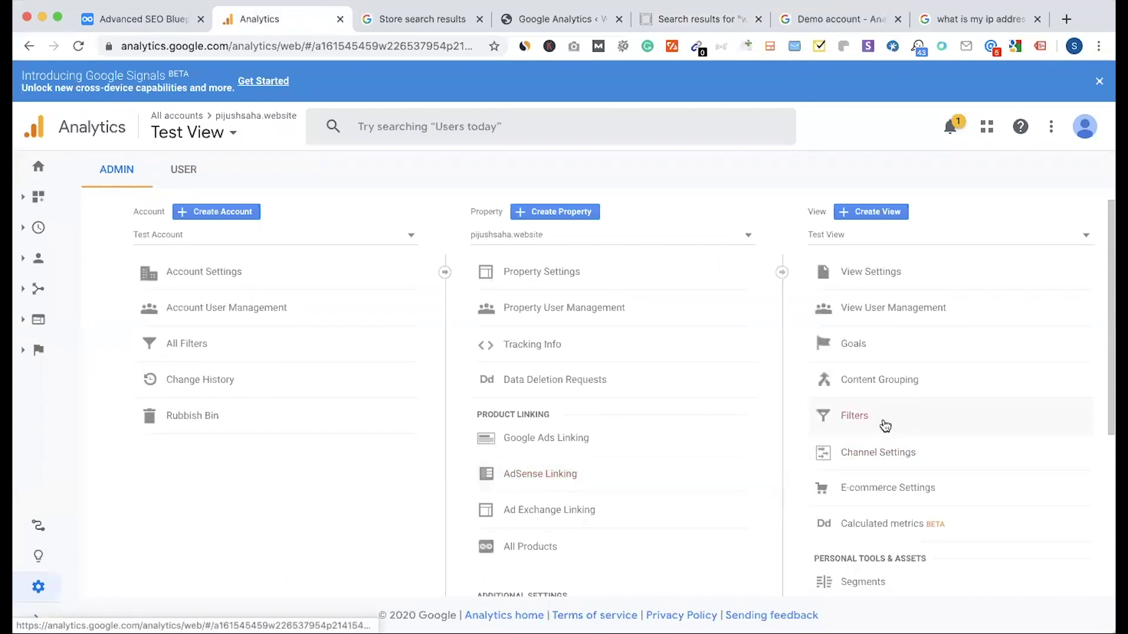
click(138, 19)
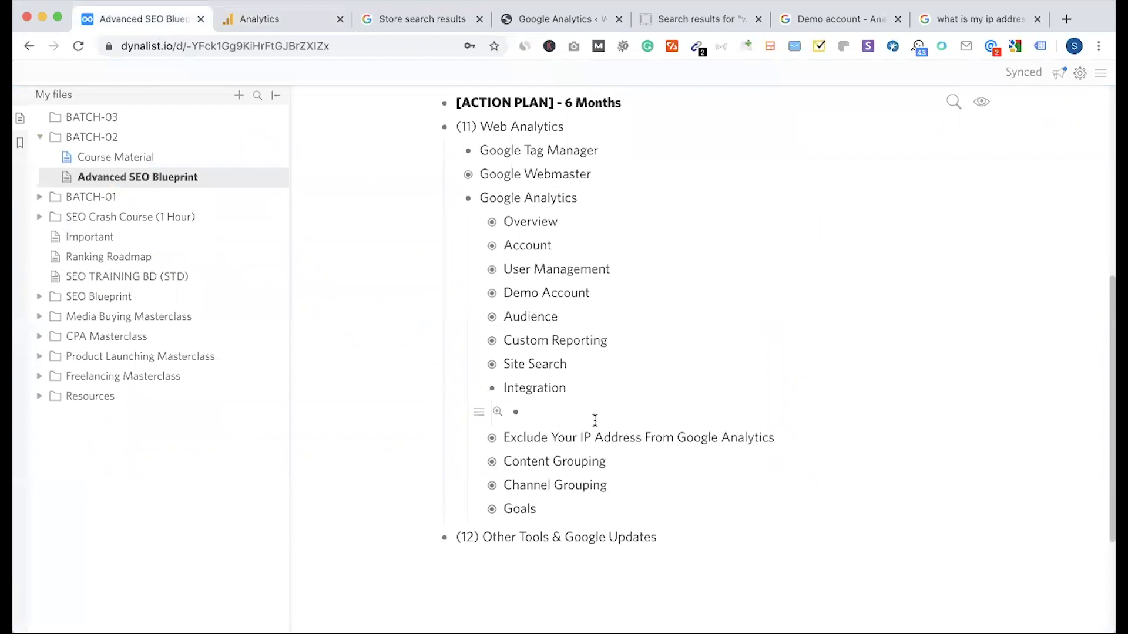
- Expand the Exclude Your IP Address note and follow its Ghostery Chrome Web Store link
click(494, 438)
scroll(620, 382, down, 3)
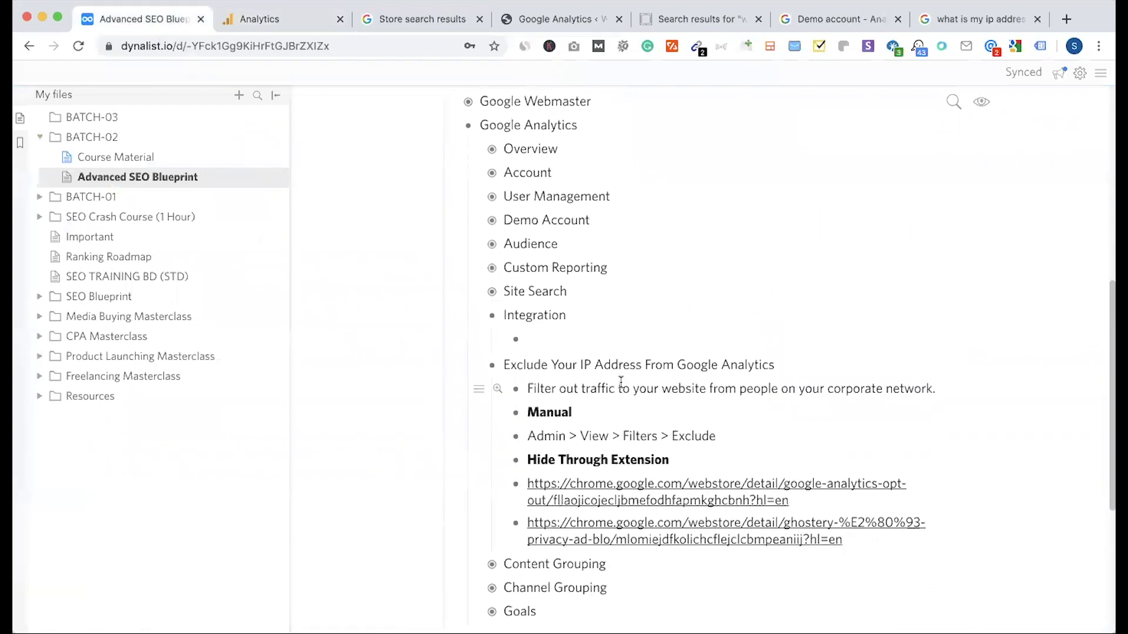
scroll(706, 495, down, 3)
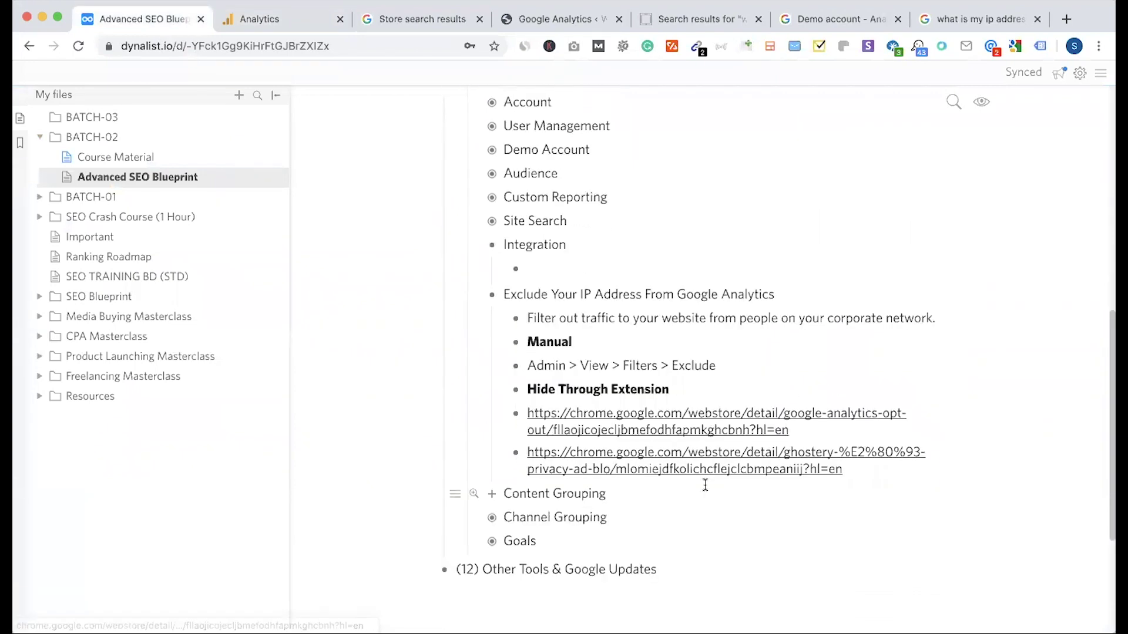
click(674, 463)
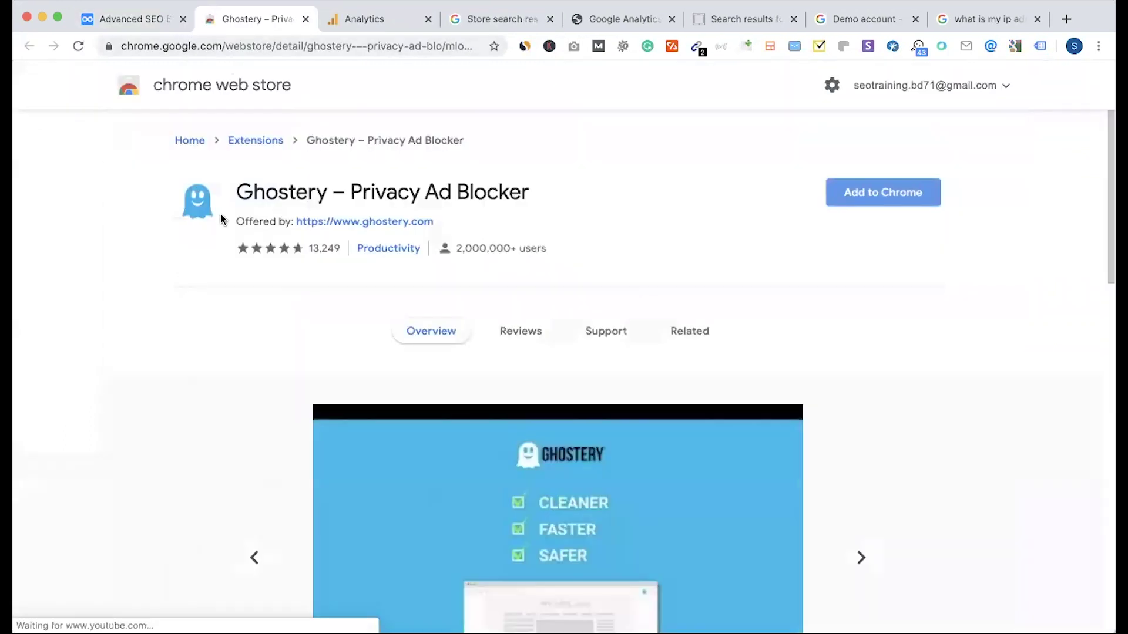
- Add Ghostery to Chrome, dismiss the Midnight upgrade offer, and block trackers from its panel
click(871, 202)
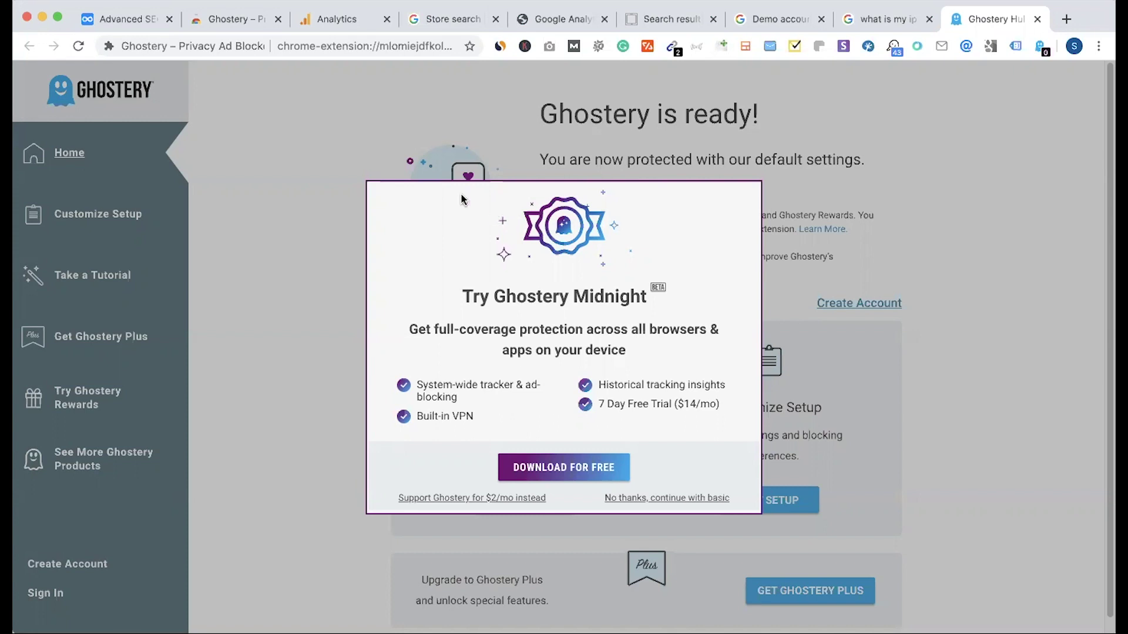
click(647, 499)
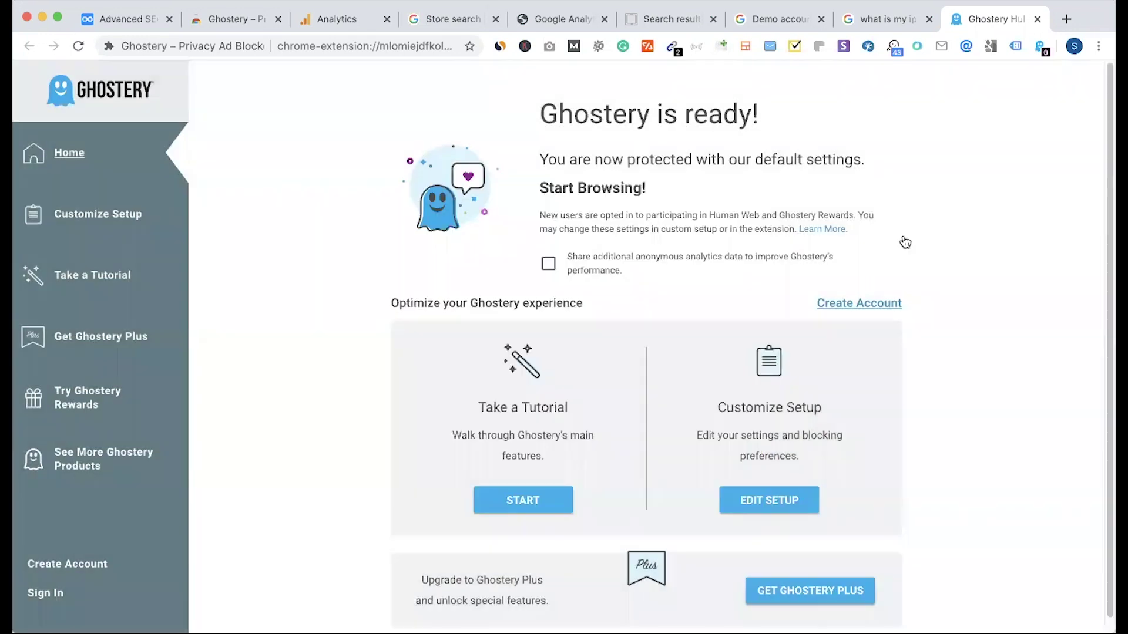
click(1039, 48)
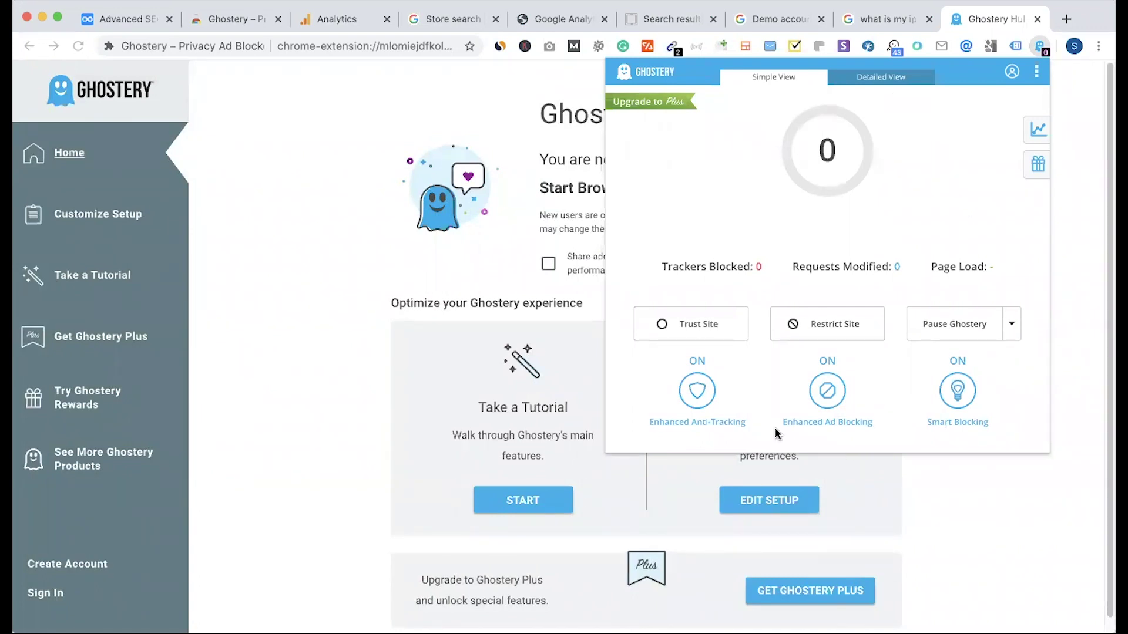
click(831, 333)
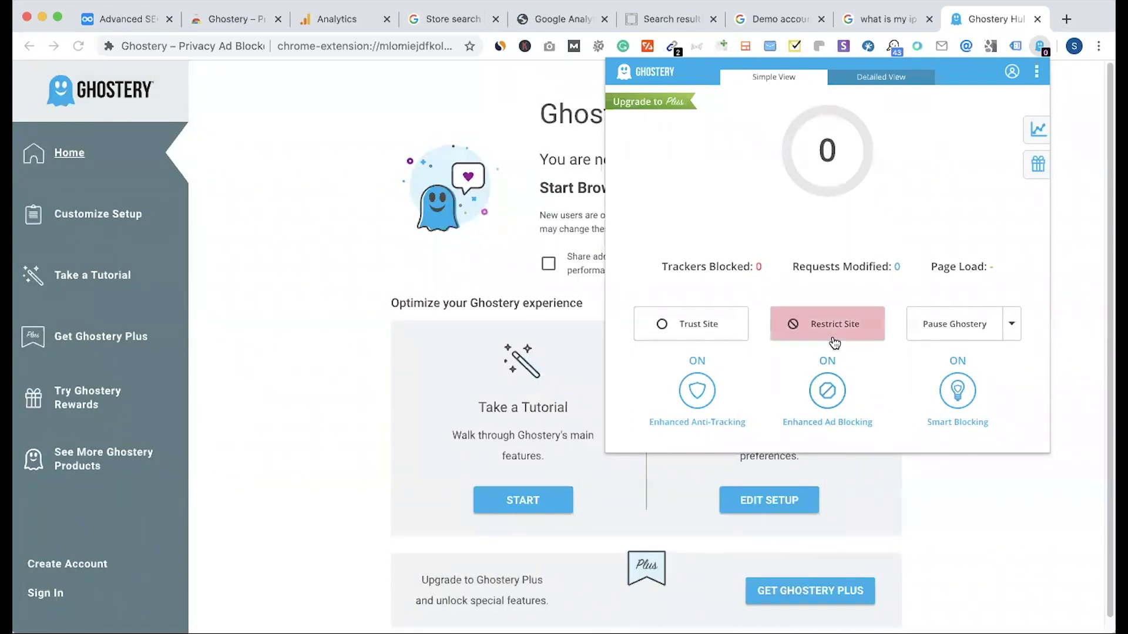
- Open the Google Analytics Opt-out Add-on store page from the link in the Dynalist note
click(232, 18)
click(121, 18)
click(558, 407)
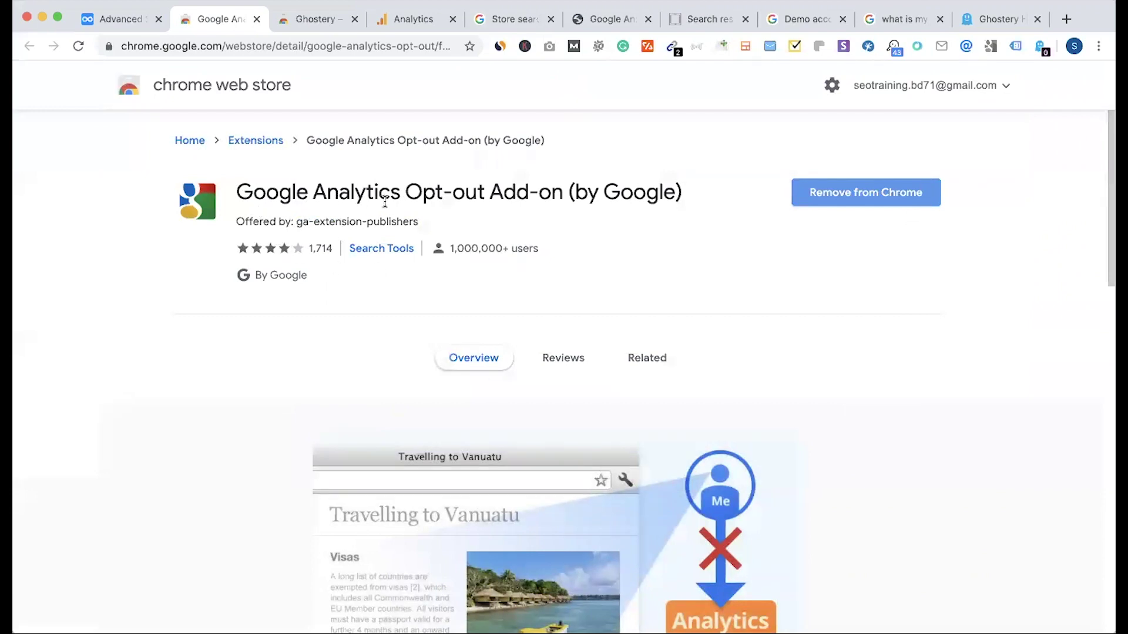
- Limit the GA Opt-out add-on's site data access to pijushsaha.website only, then verify the setting
click(608, 19)
key(ctrl+Tab)
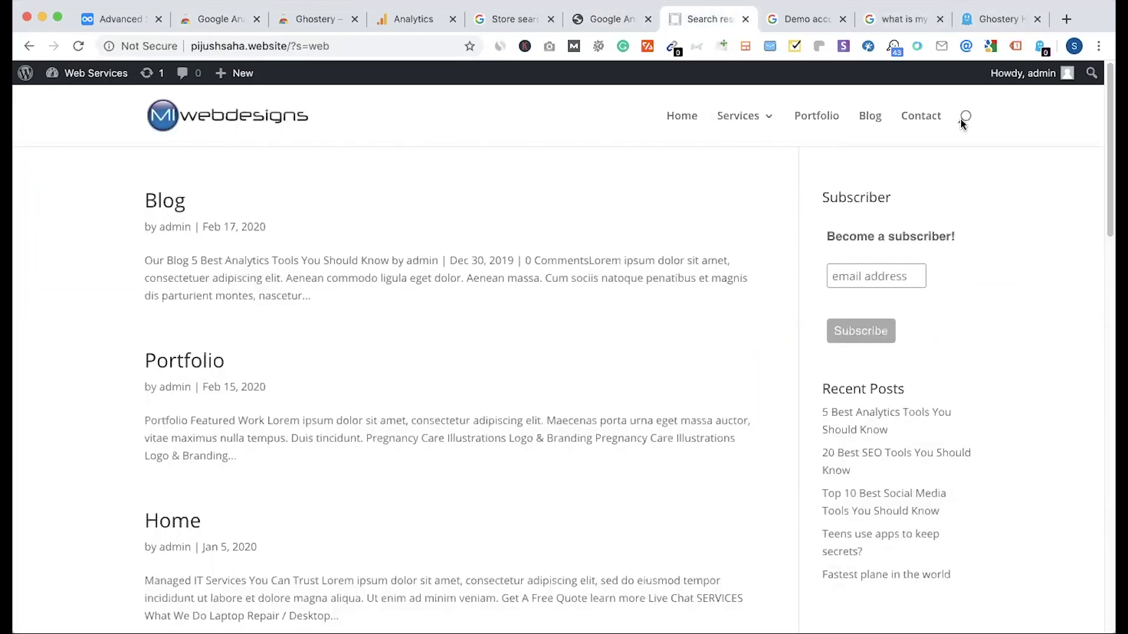
right_click(988, 47)
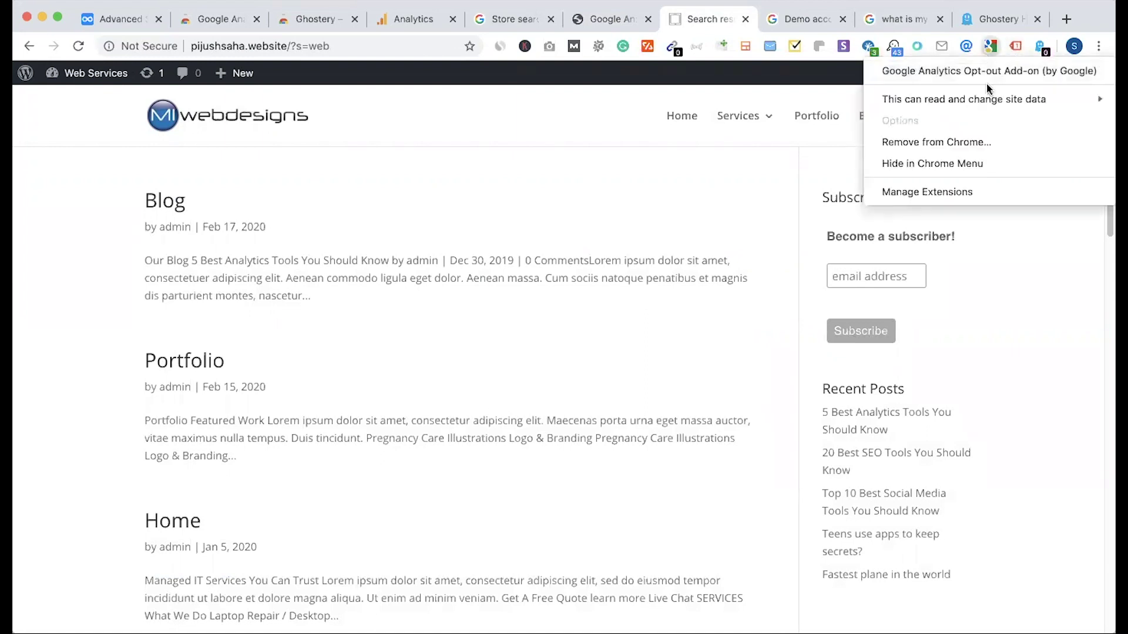
mouse_move(954, 106)
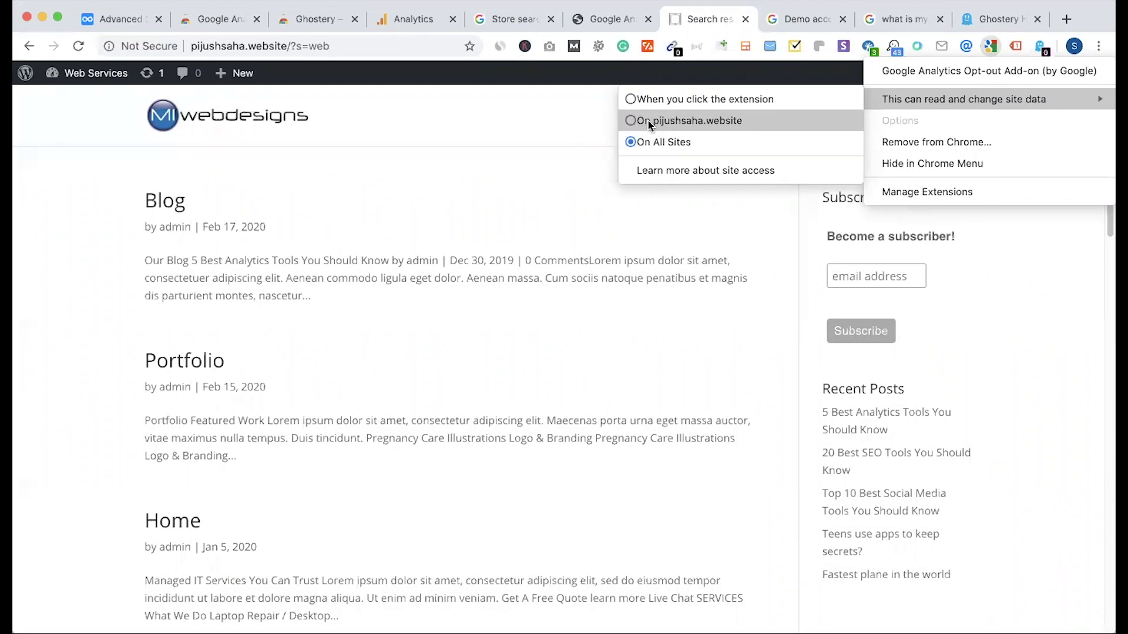
click(681, 121)
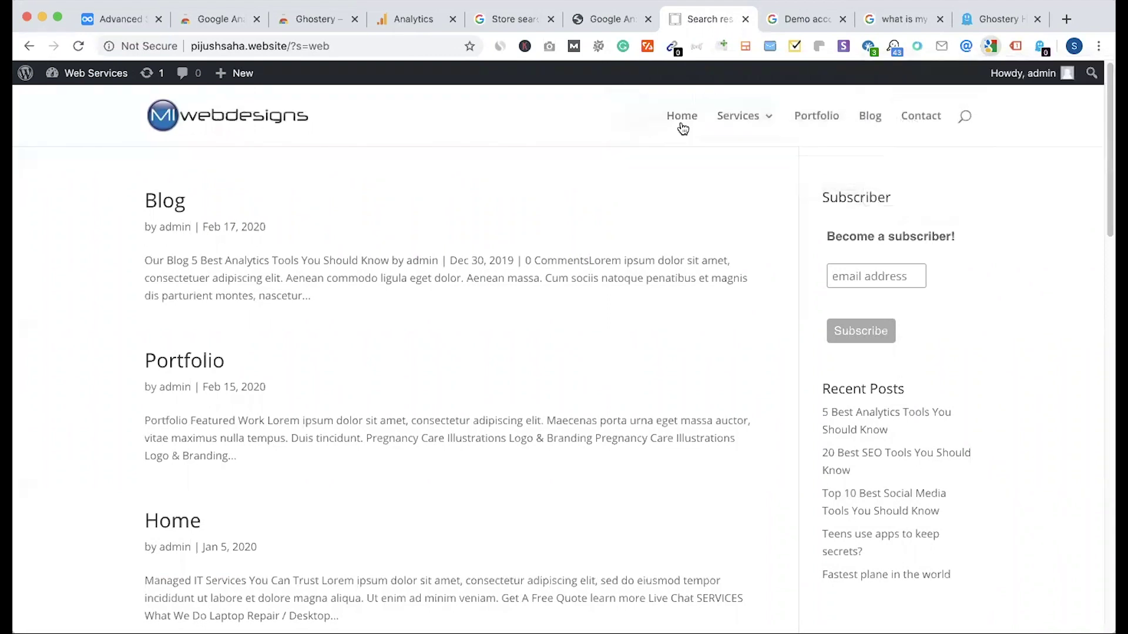
right_click(992, 47)
mouse_move(902, 100)
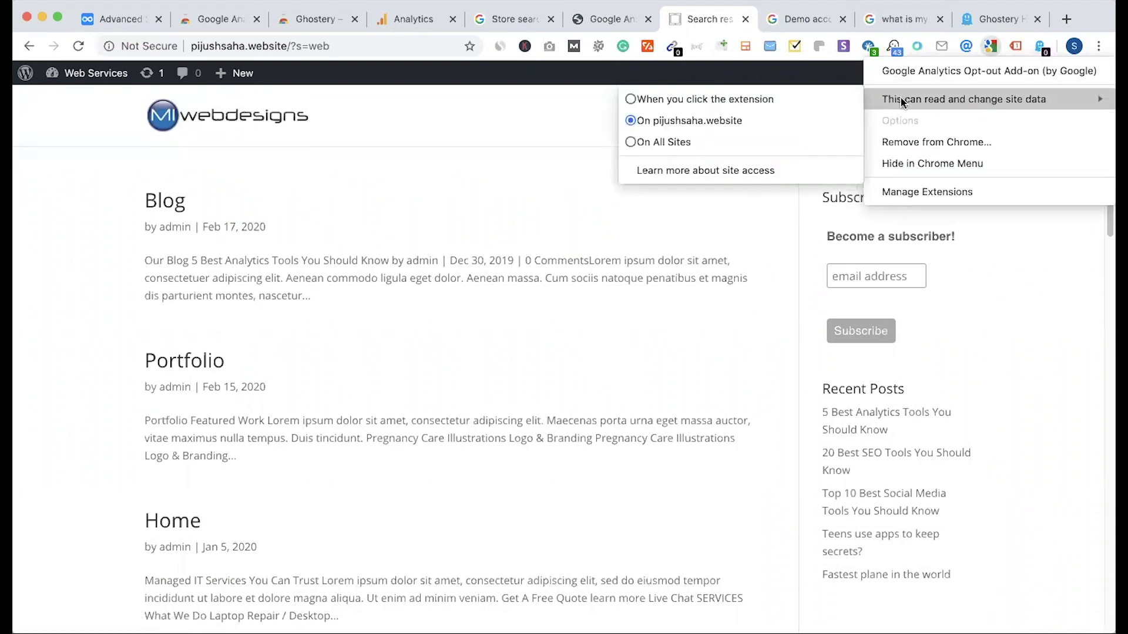
click(646, 143)
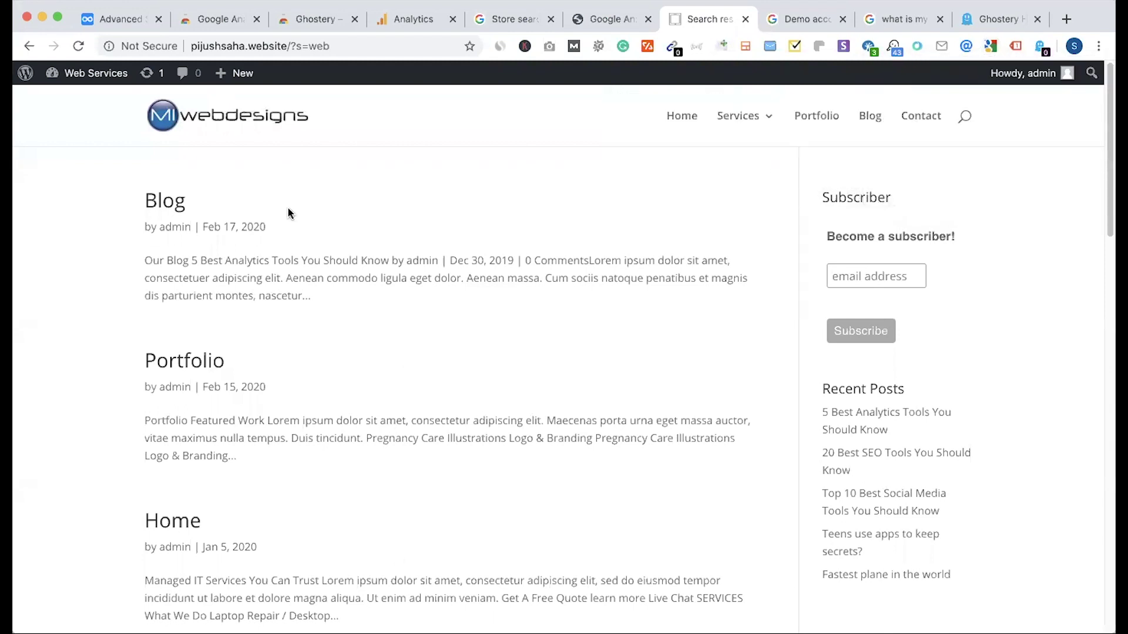
click(234, 23)
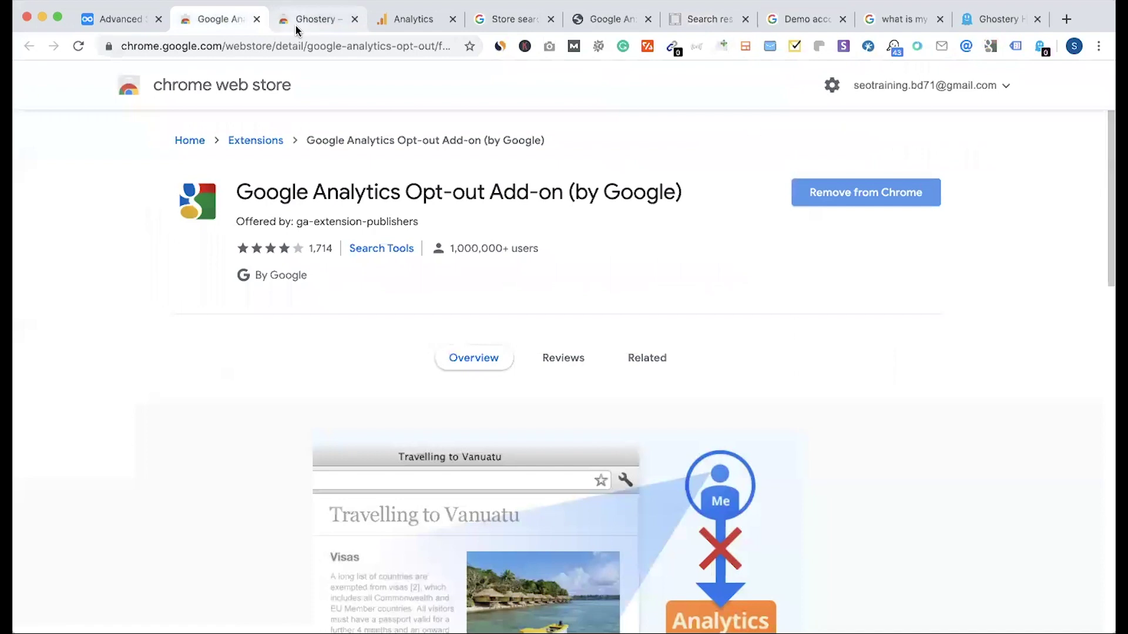